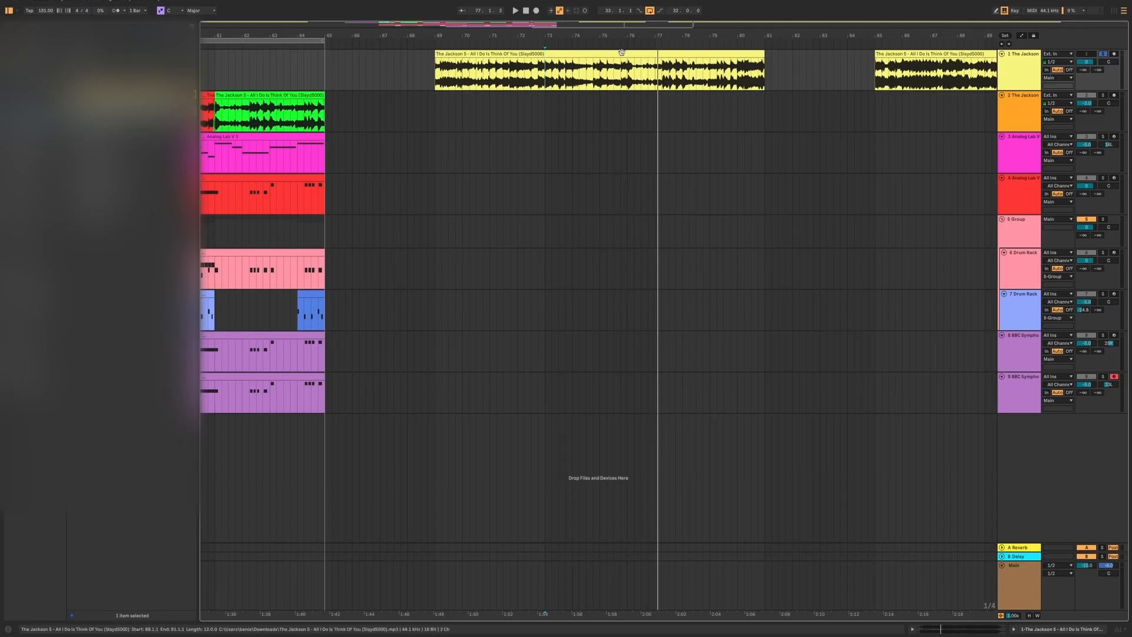
Step: Select bars 73 to 77 of the sample clip, go through its individual bars, and place the insert marker at bar 73
key("z")
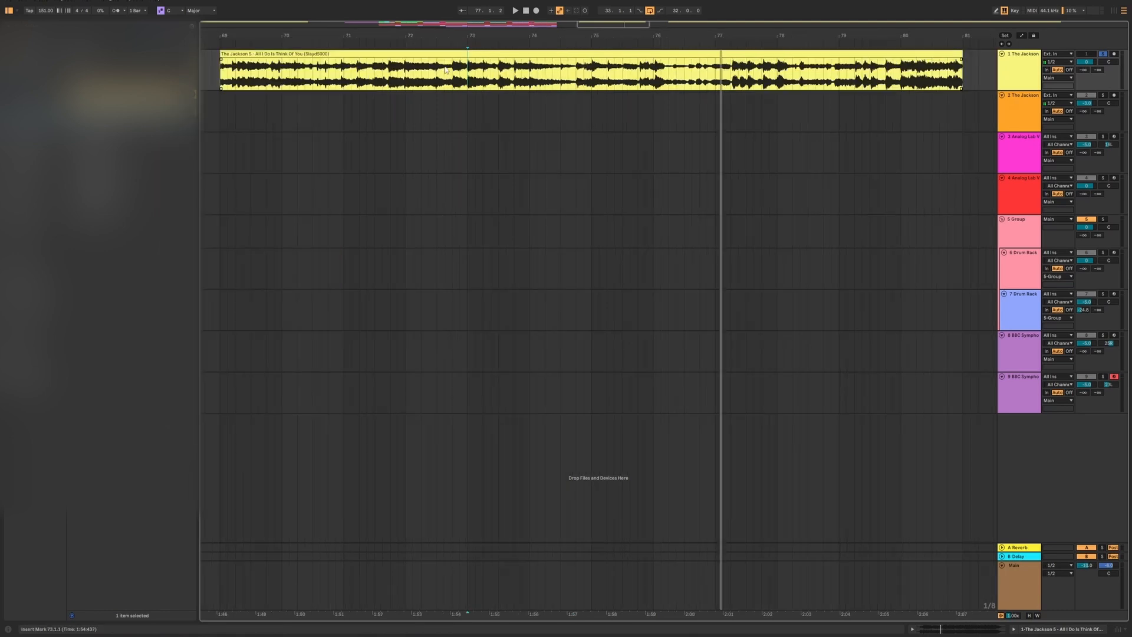
left_click_drag(468, 71, 719, 72)
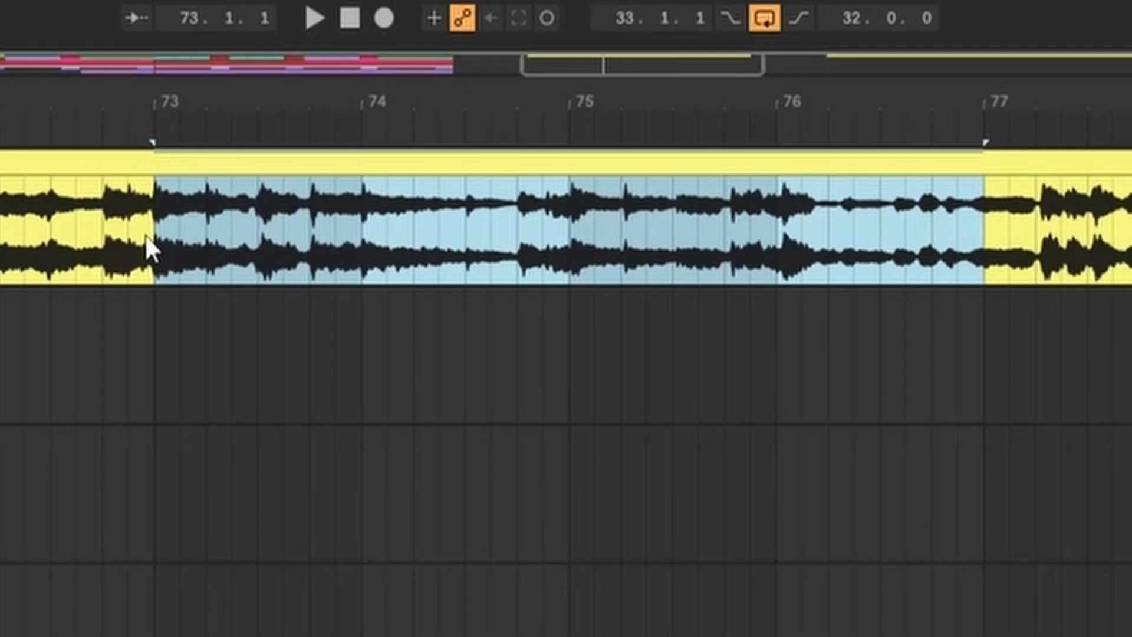
left_click_drag(466, 79, 507, 78)
left_click_drag(289, 242, 955, 236)
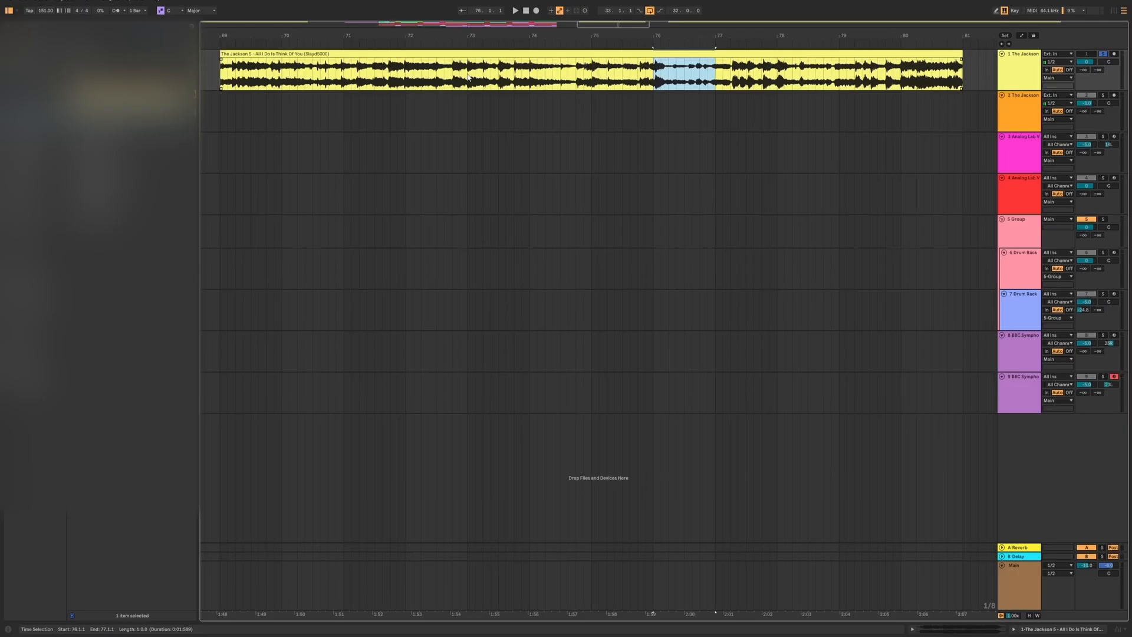
left_click(469, 77)
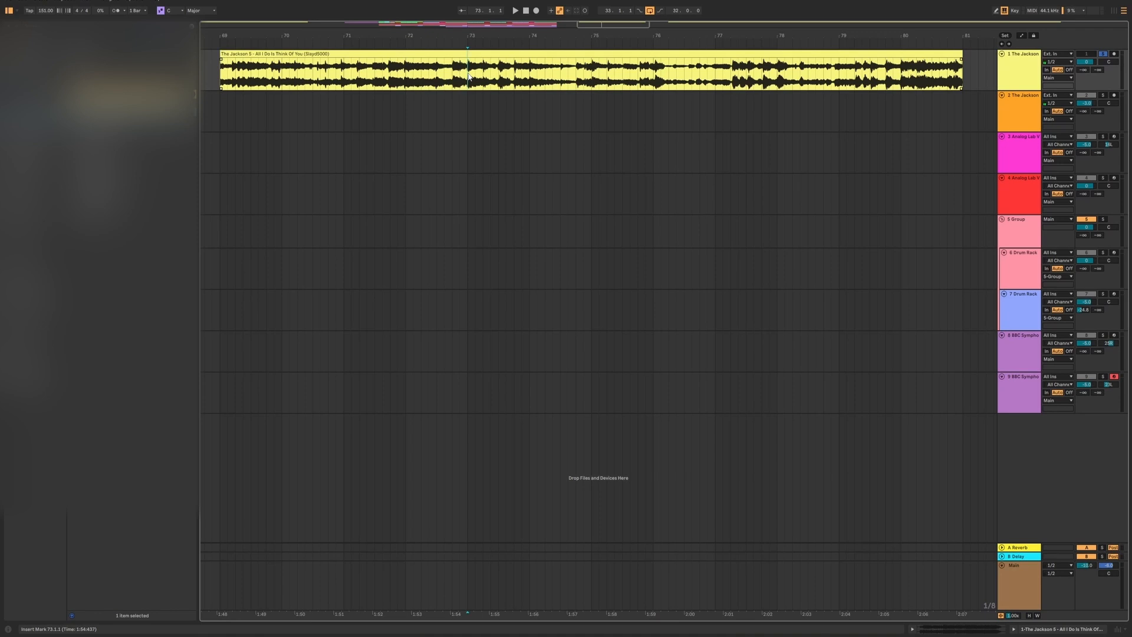
Step: Play the second Jackson 5 sample clip from bar 86
scroll(469, 75, "right", 5)
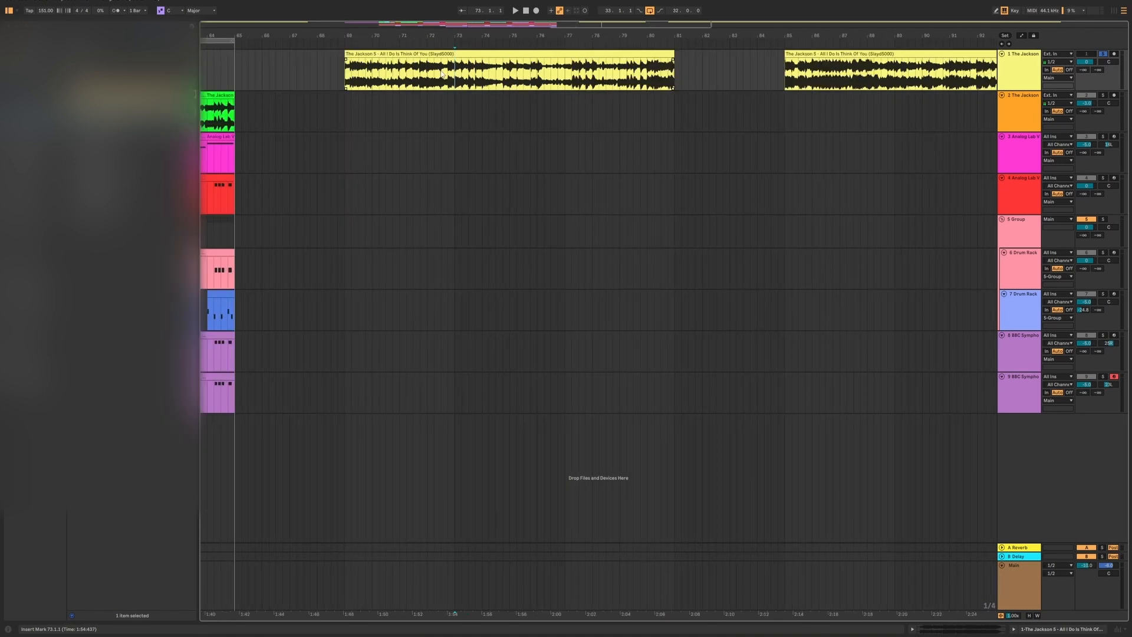
left_click(660, 84)
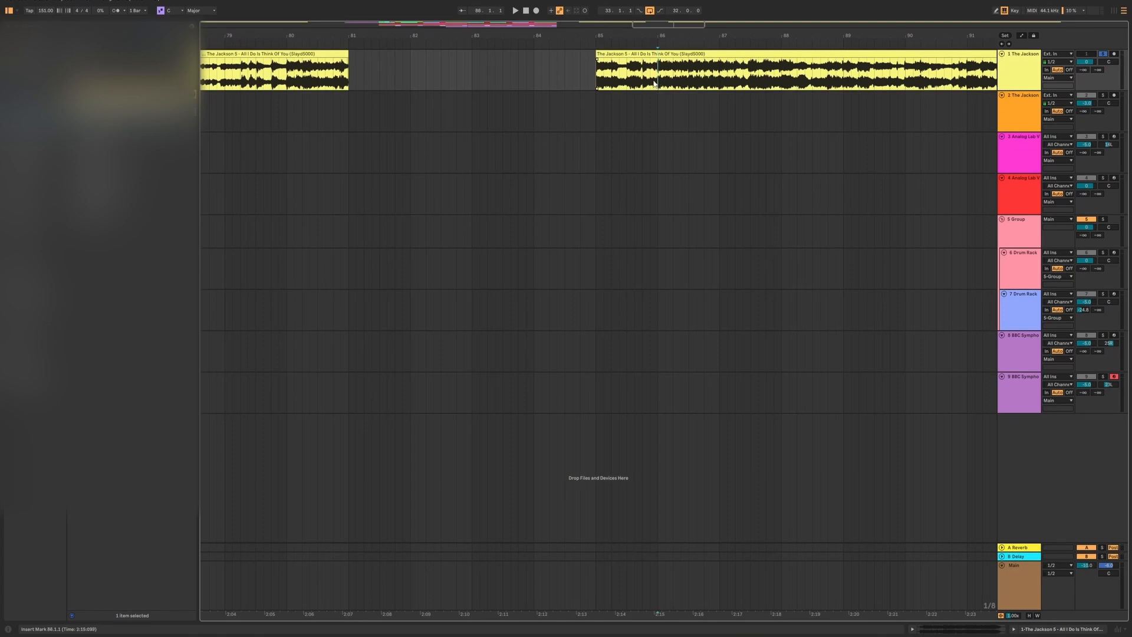
key("space")
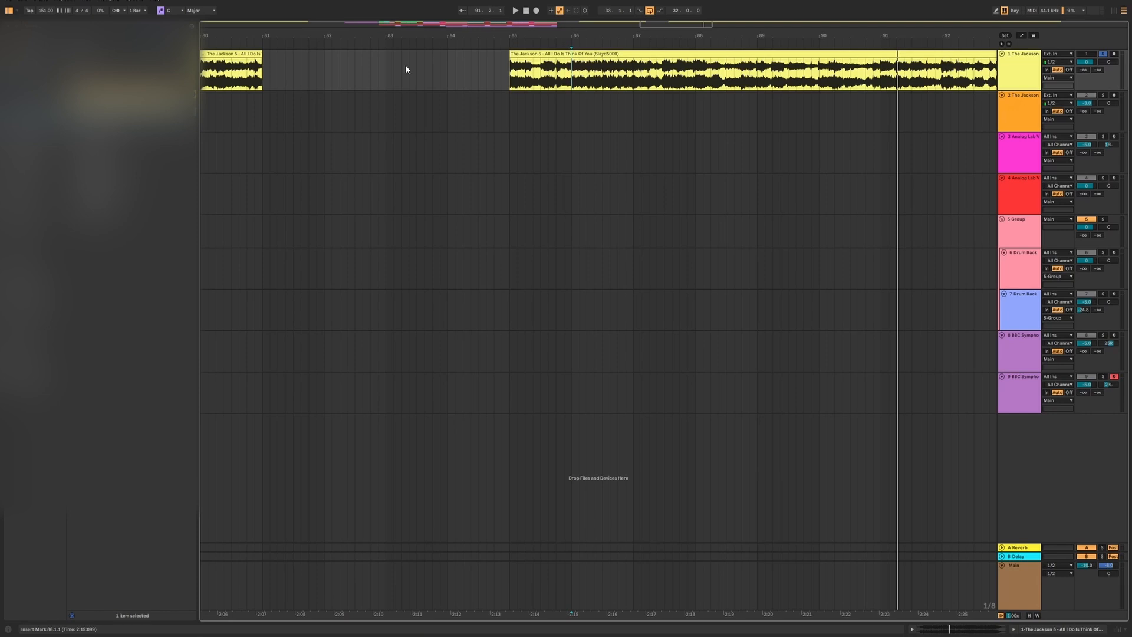
Step: Play the chopped, colour-coded sample clips from bar 73 and select the whole chopped passage up to bar 81
scroll(443, 73, "down", 5)
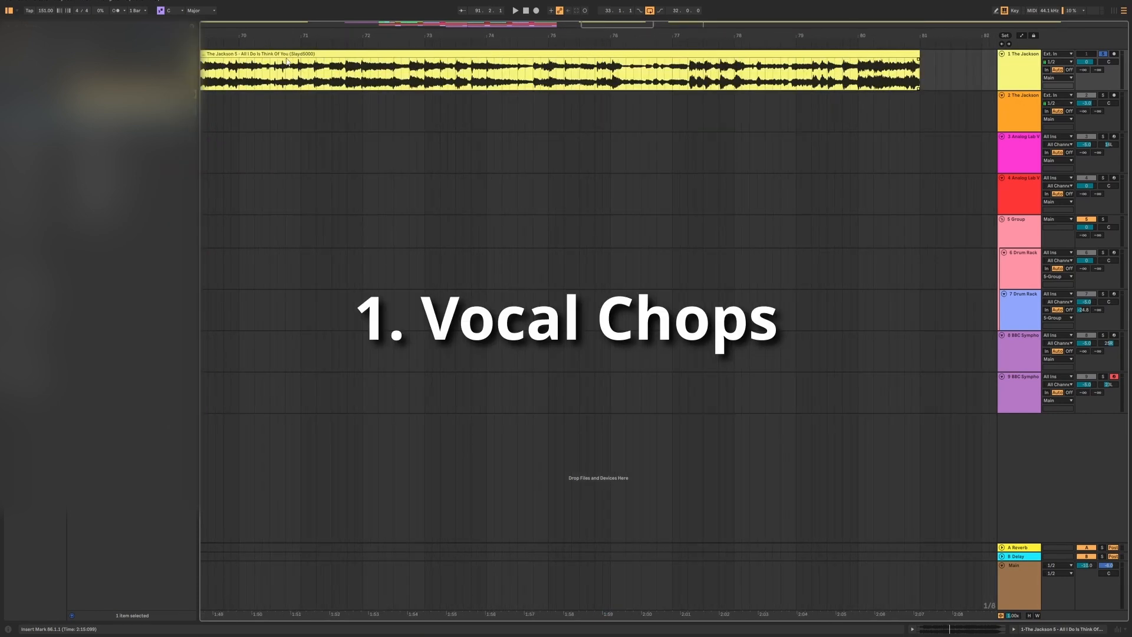
scroll(286, 64, "down", 3)
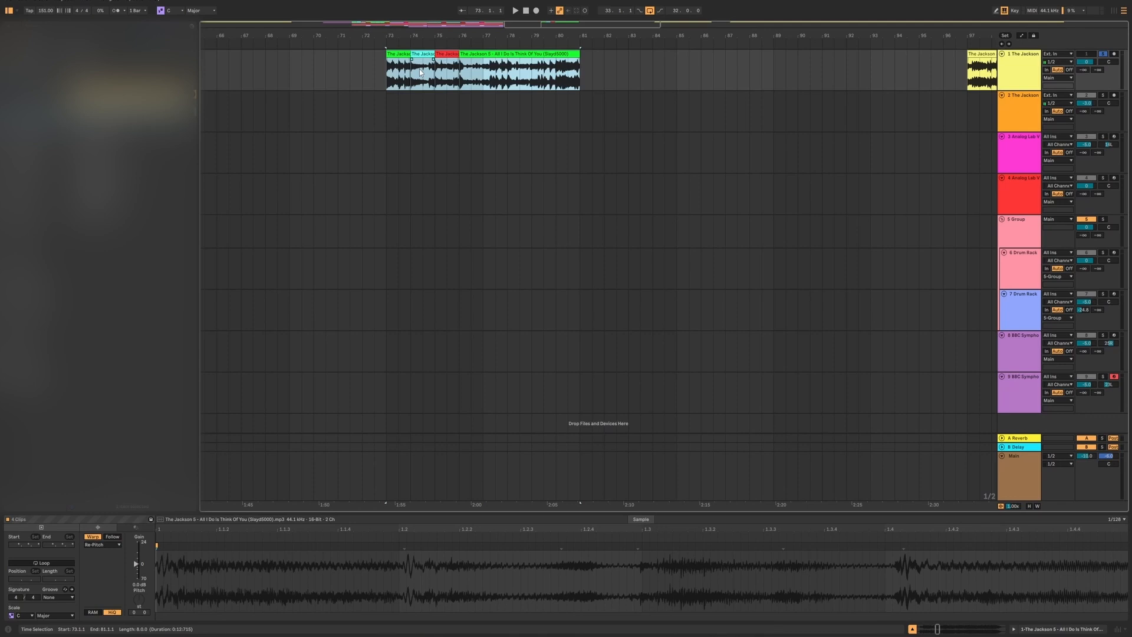
key("space")
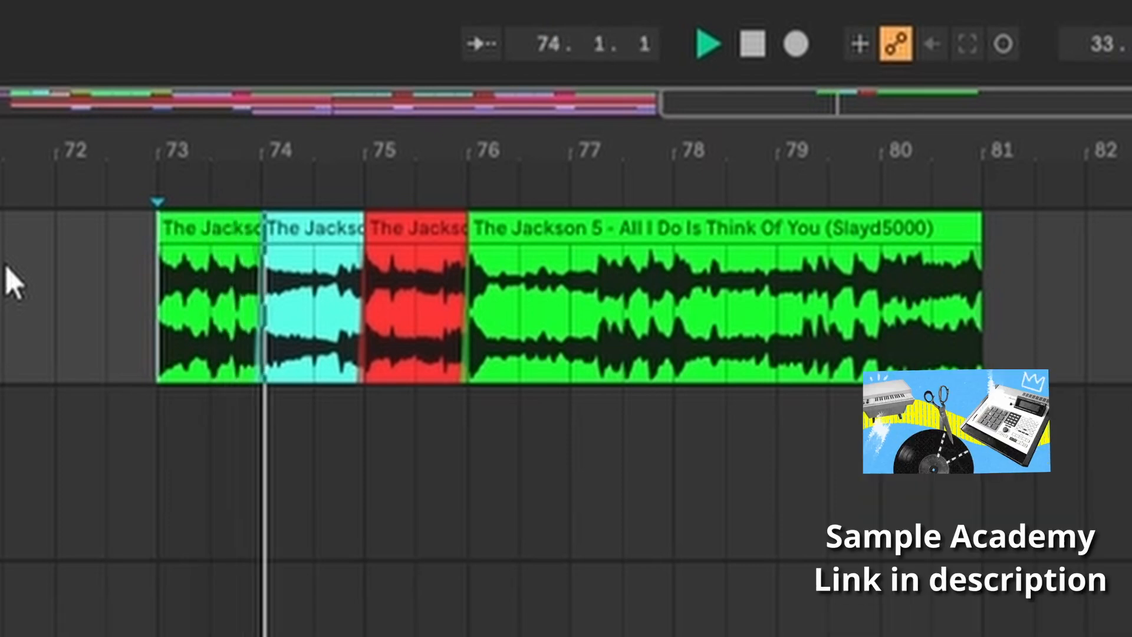
left_click_drag(388, 73, 578, 74)
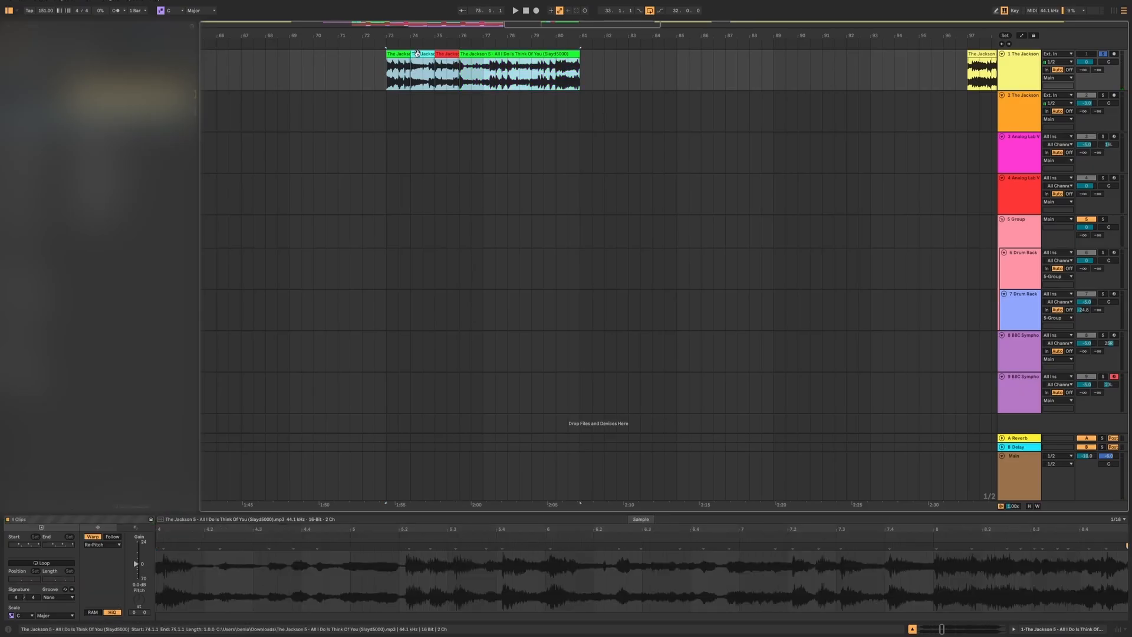
Step: Audition the cyan chop at bar 74 and the red chop at bar 75 individually
left_click(443, 52)
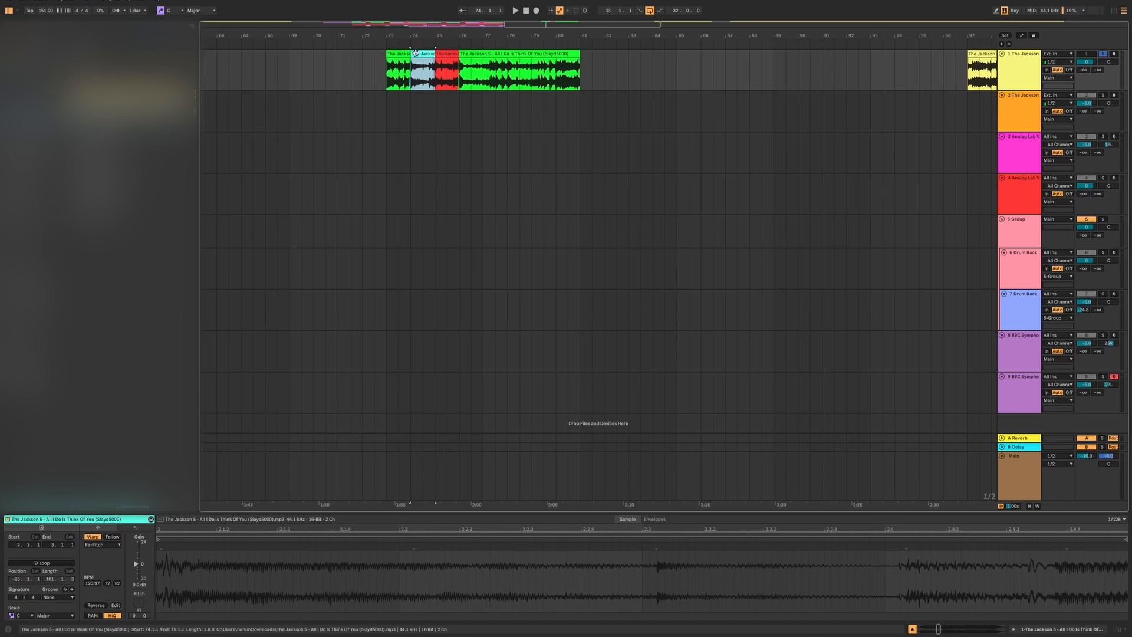
key("space")
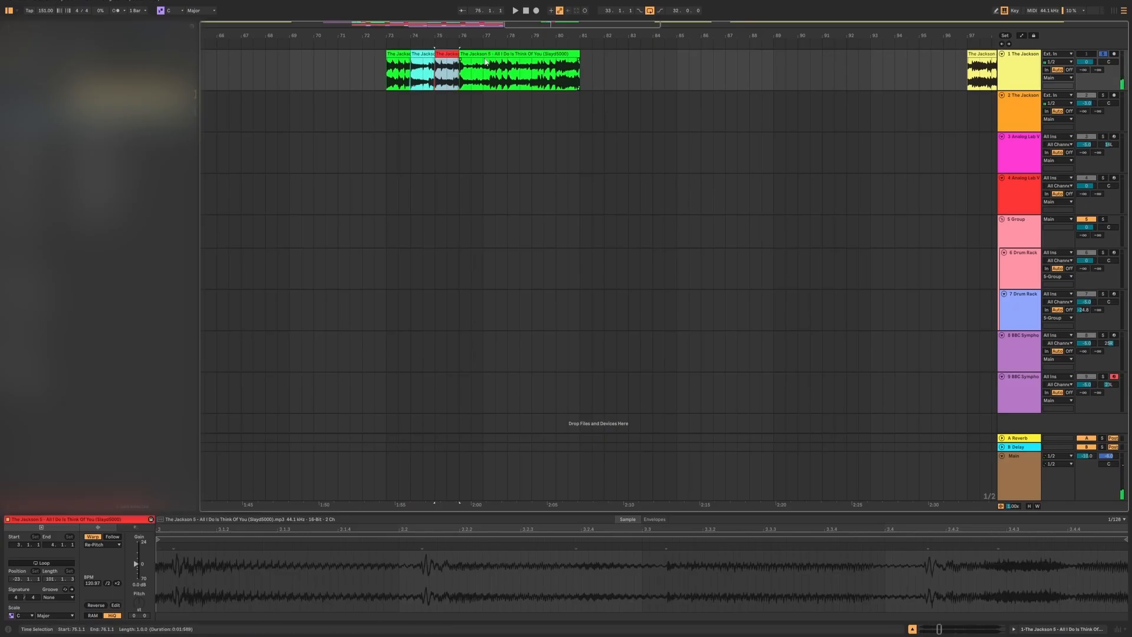
key("space")
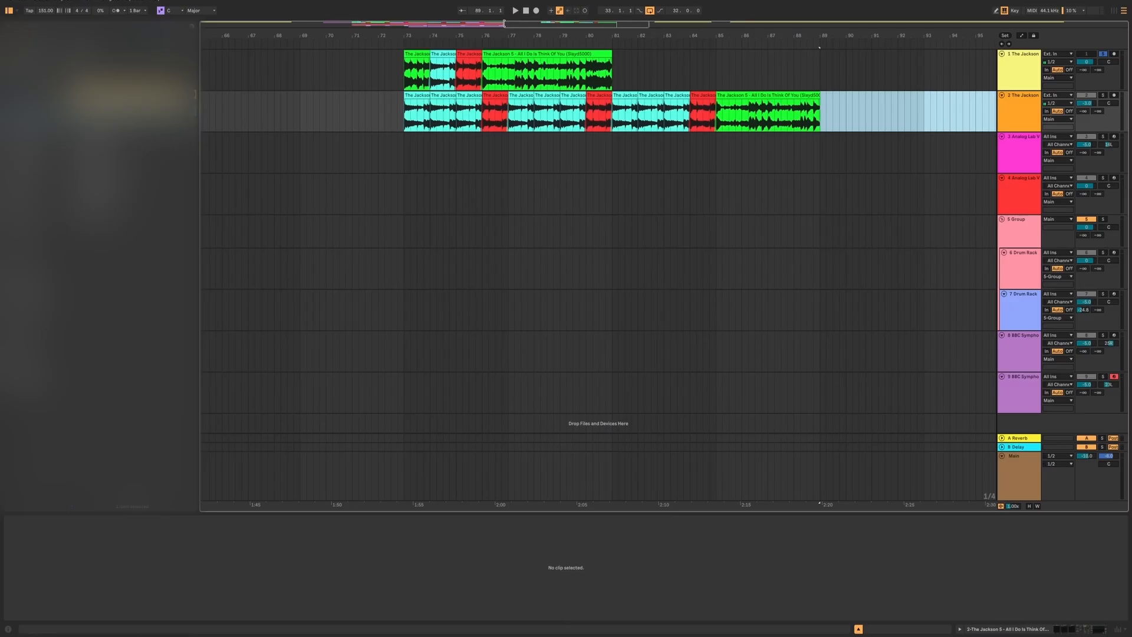
Step: Paste the copied 16-bar MIDI clip onto the red Analog Lab track at bar 73
left_click_drag(504, 24, 514, 24)
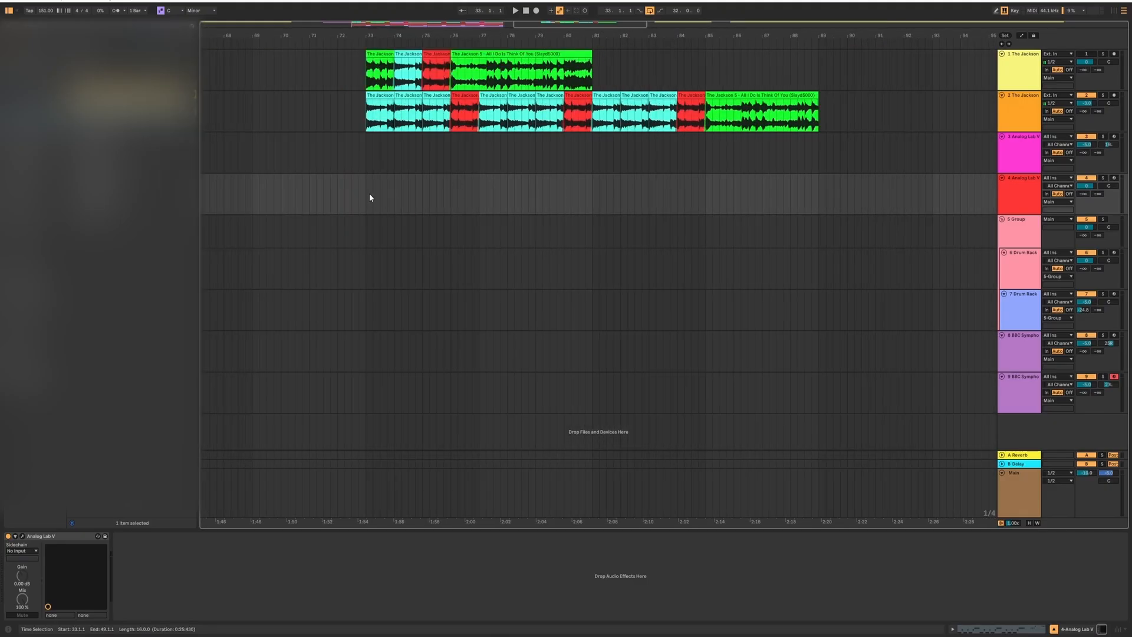
left_click(369, 193)
key("ctrl+v")
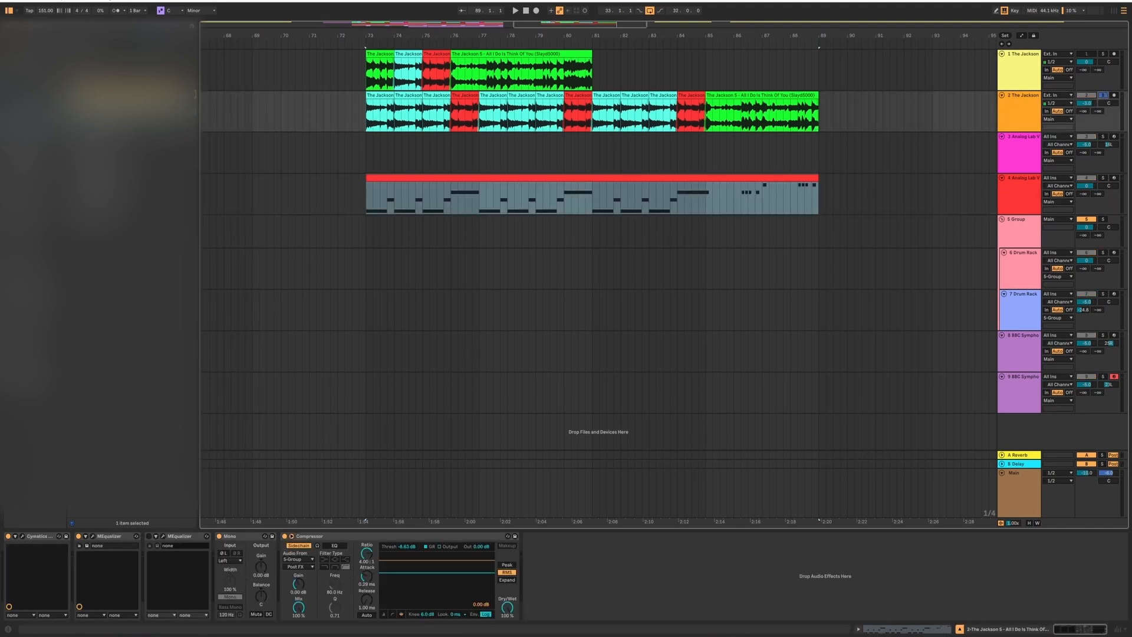
Step: Lower the cutoff of the low-pass band in the sample track's added MEqualizer to isolate the bass, and play the filtered chops
key("ctrl+f")
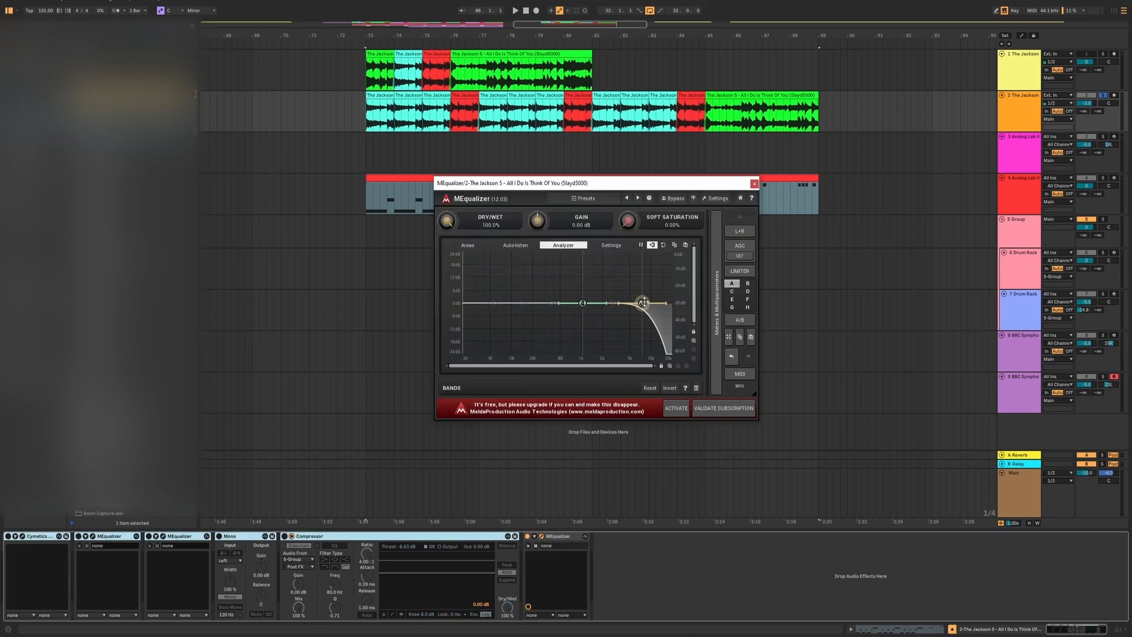
left_click_drag(643, 303, 527, 304)
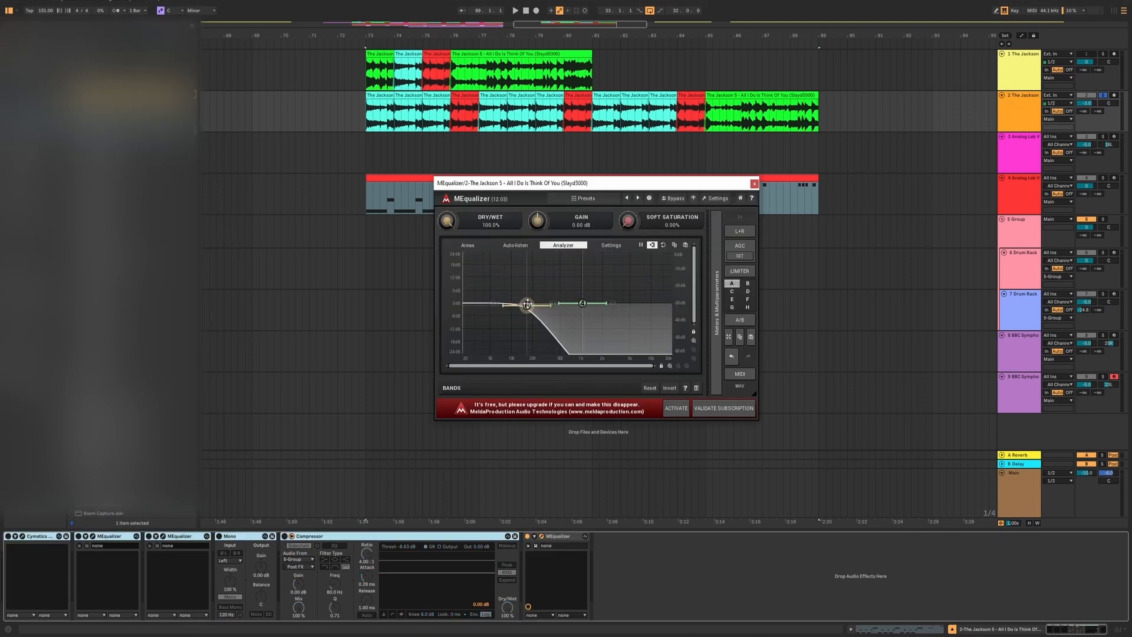
key("space")
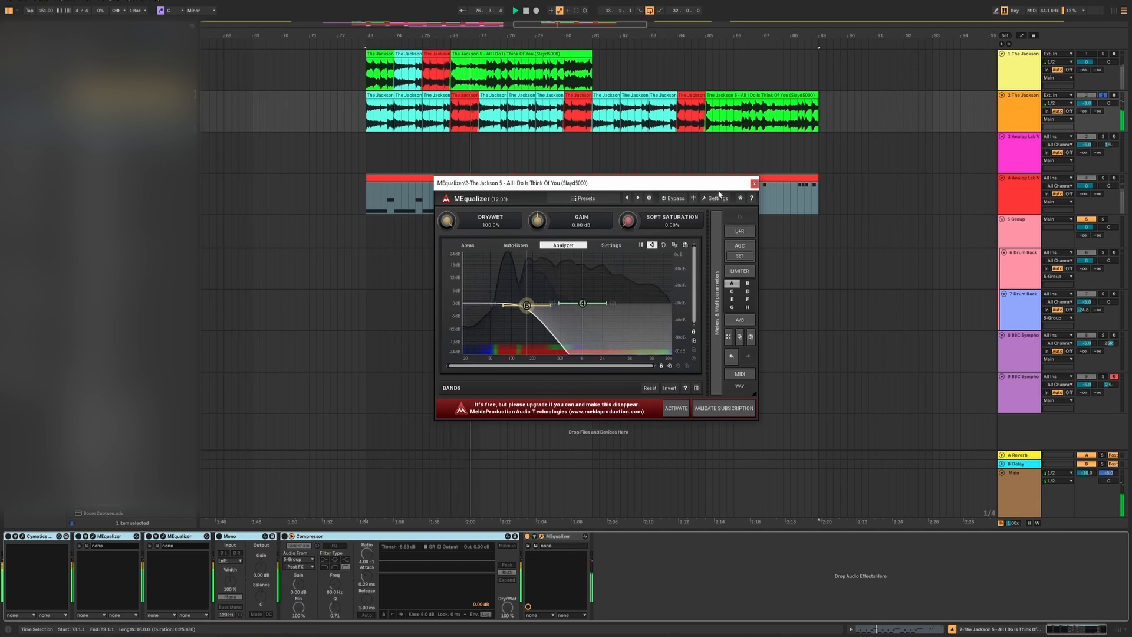
Step: Solo and arm the red Analog Lab track, and set the playback start to bar 73
left_click(1011, 193)
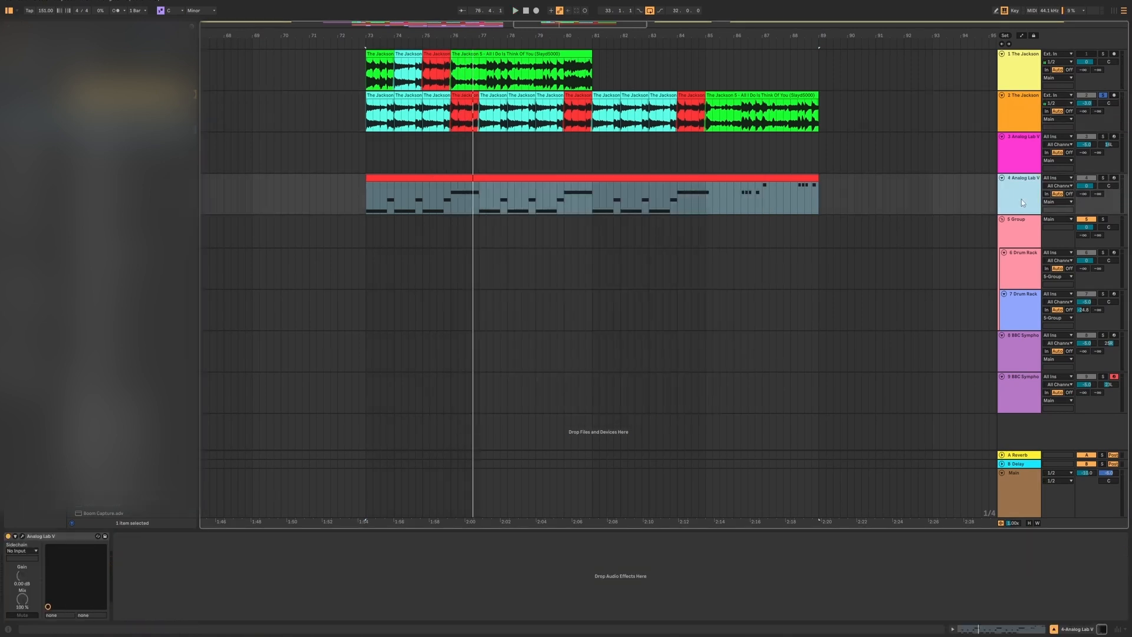
left_click(1114, 178)
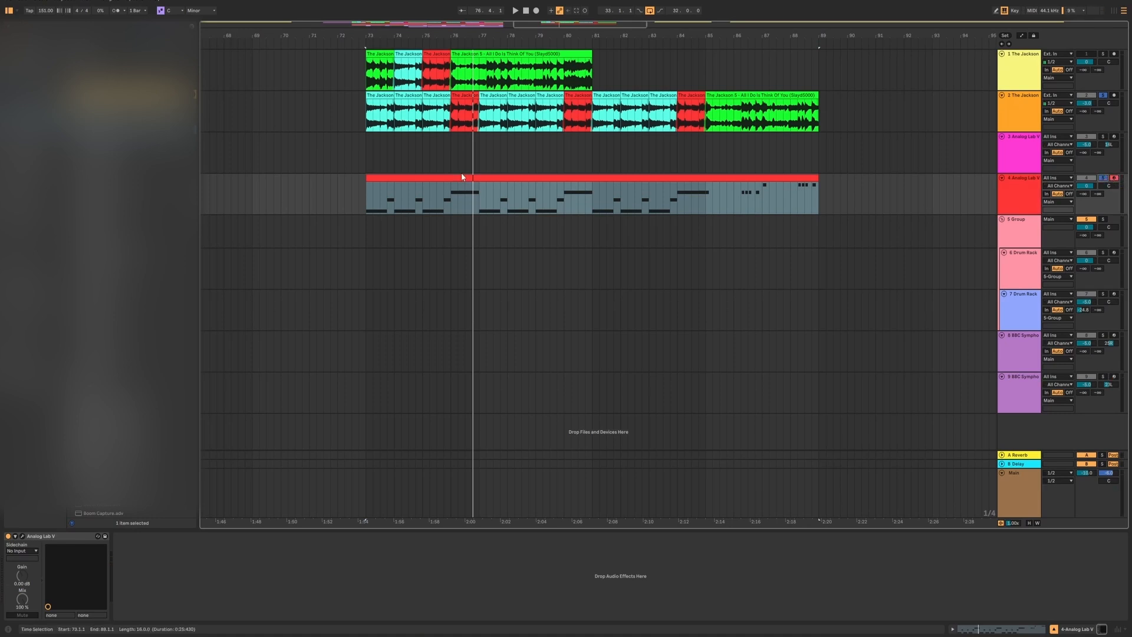
left_click(366, 192)
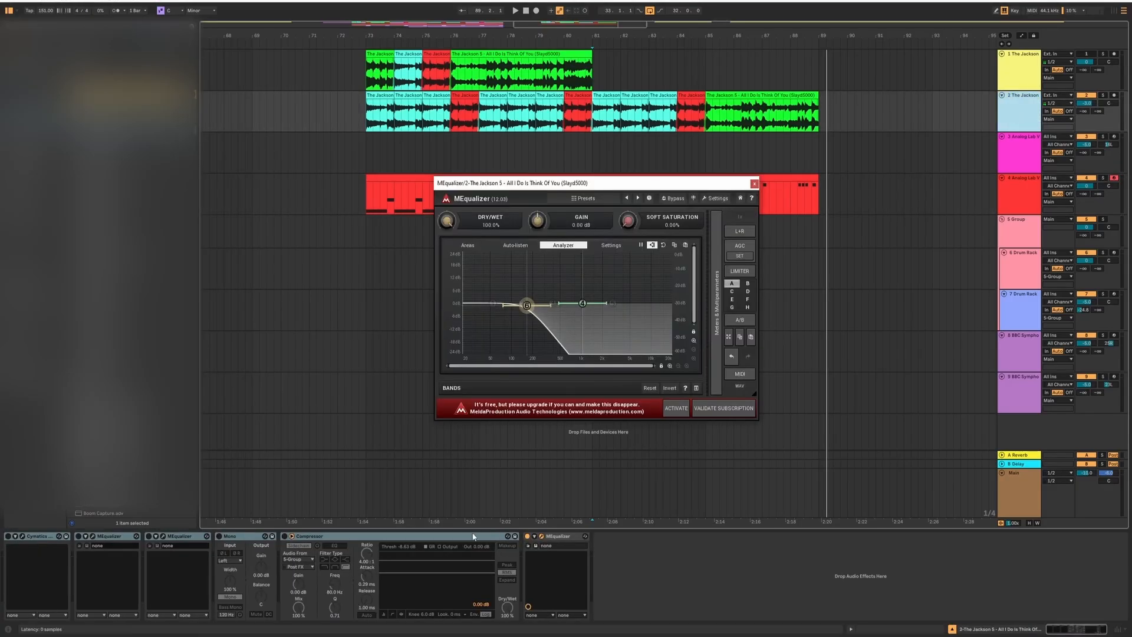
Step: Delete the last MEqualizer from the sample track and re-enable its Cymatics, first MEqualizer, Mono and Compressor effects
left_click(558, 537)
key("Delete")
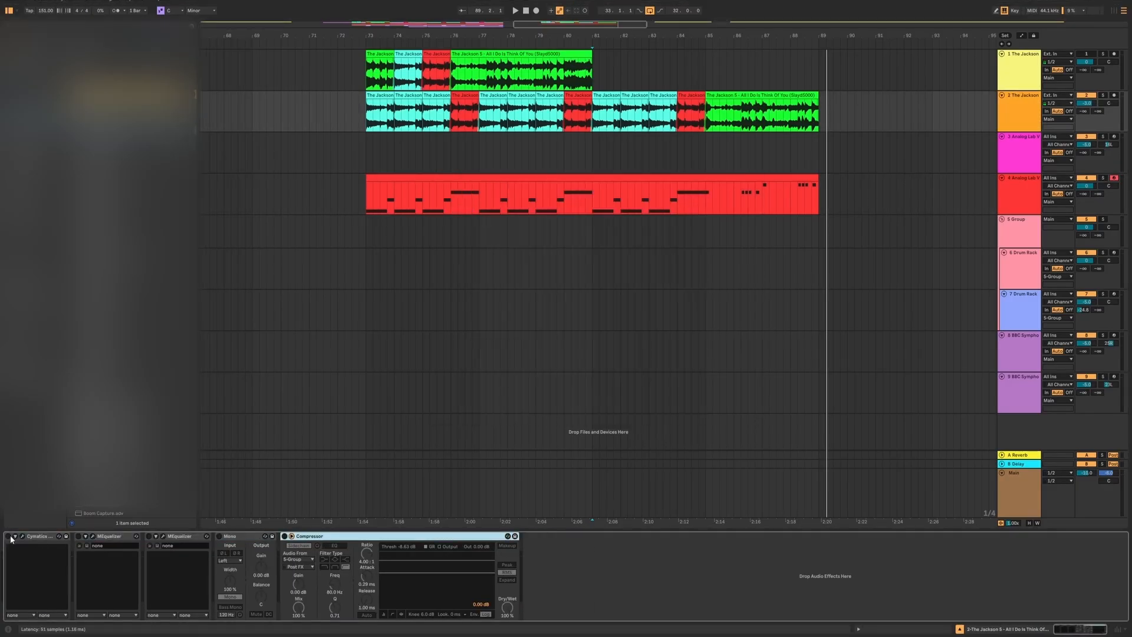
left_click(8, 536)
left_click(78, 536)
left_click(162, 537)
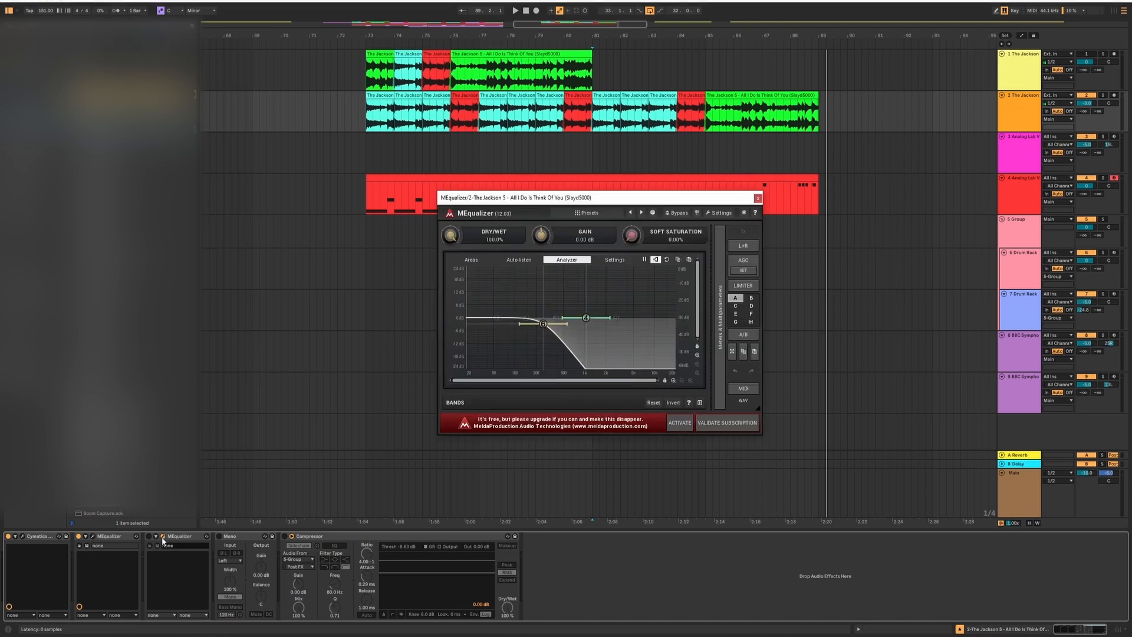
left_click(219, 536)
left_click(284, 536)
Step: Play the arrangement from bar 81
left_click(592, 158)
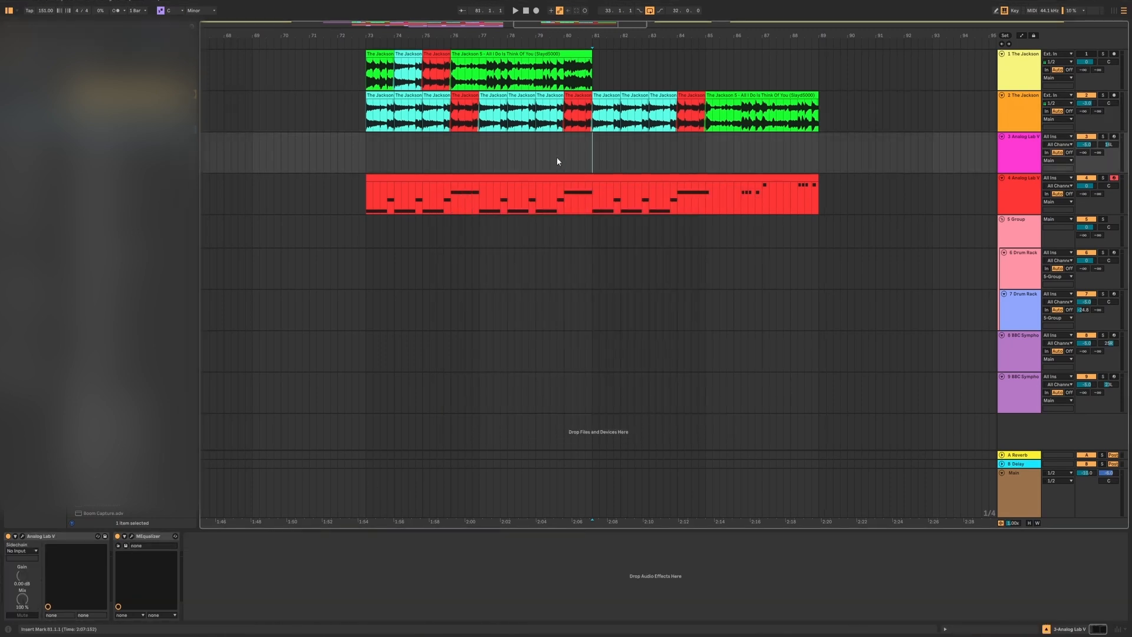
key("space")
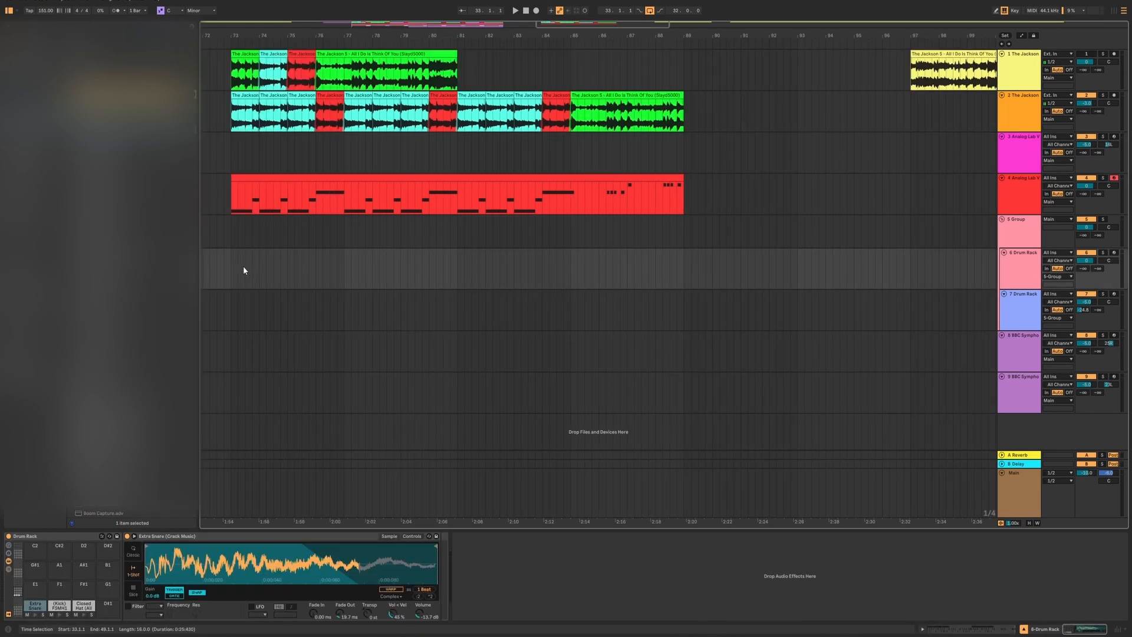
Step: Paste the copied 16-bar drum MIDI clip onto the pink Drum Rack track at bar 73
left_click(234, 274)
key("ctrl+v")
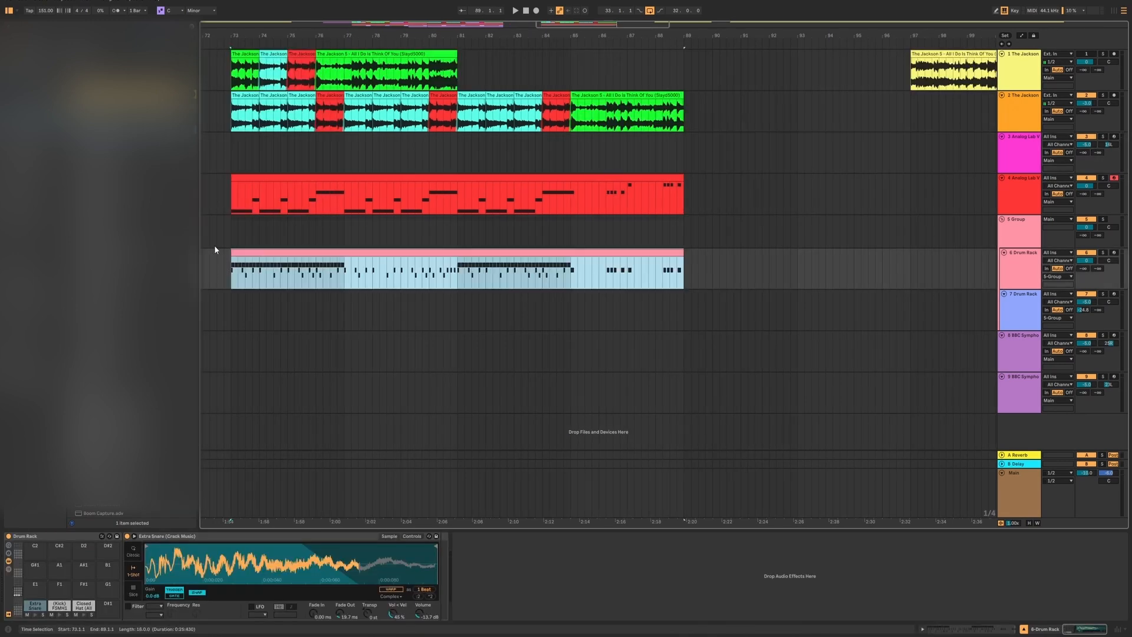
scroll(211, 245, "down", 5)
left_click(344, 233)
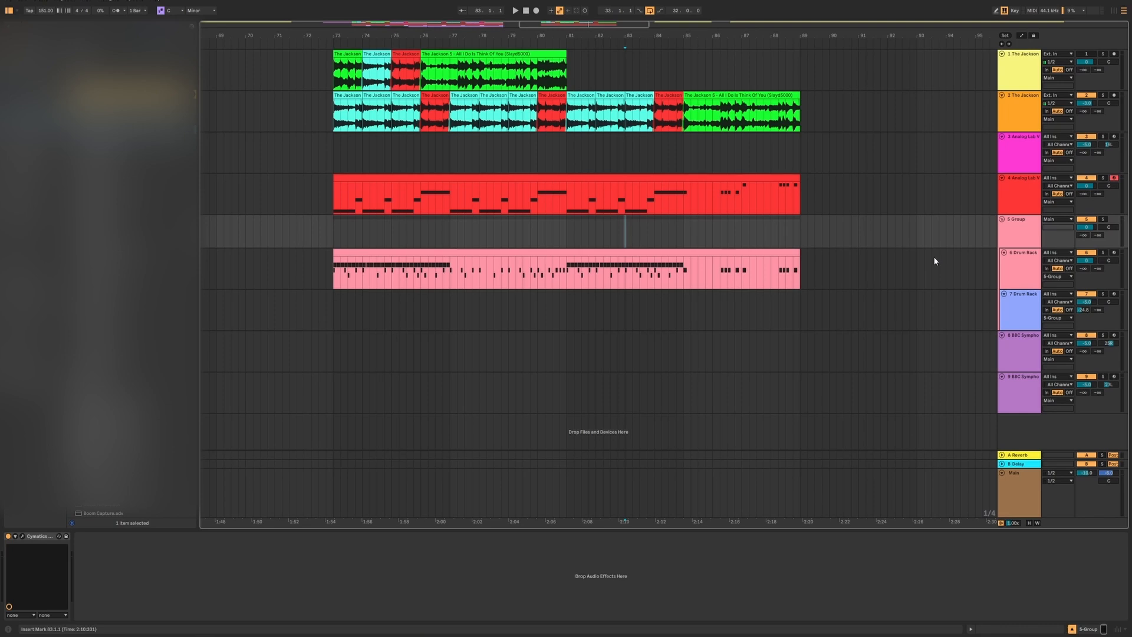
Step: Open the pink Drum Rack track's devices and audition the kick pad
key("Down")
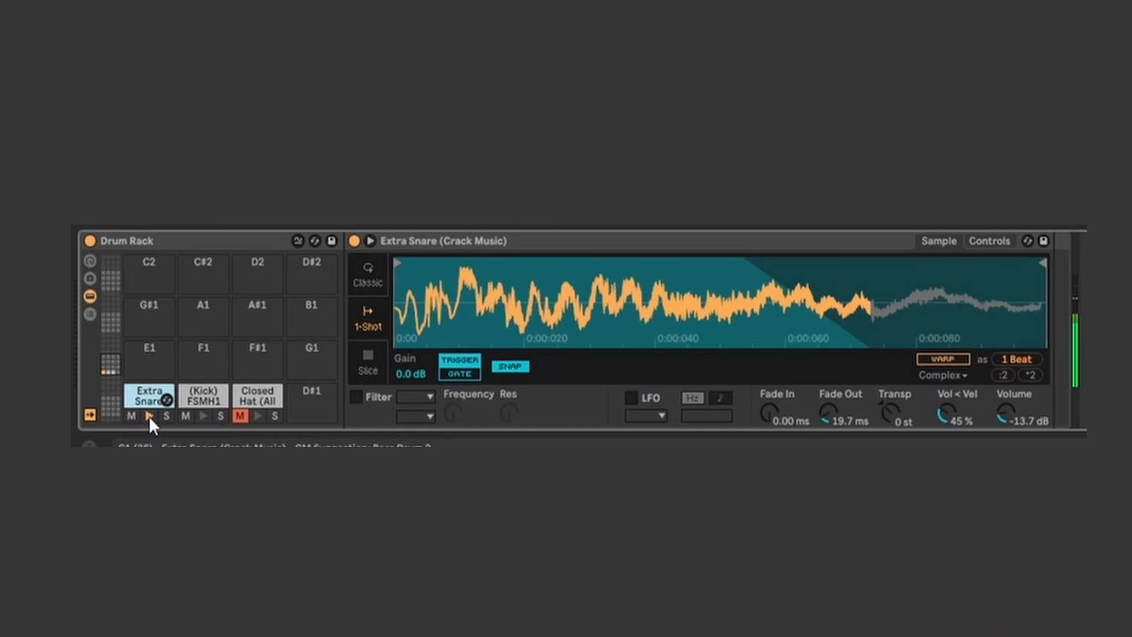
left_click(59, 615)
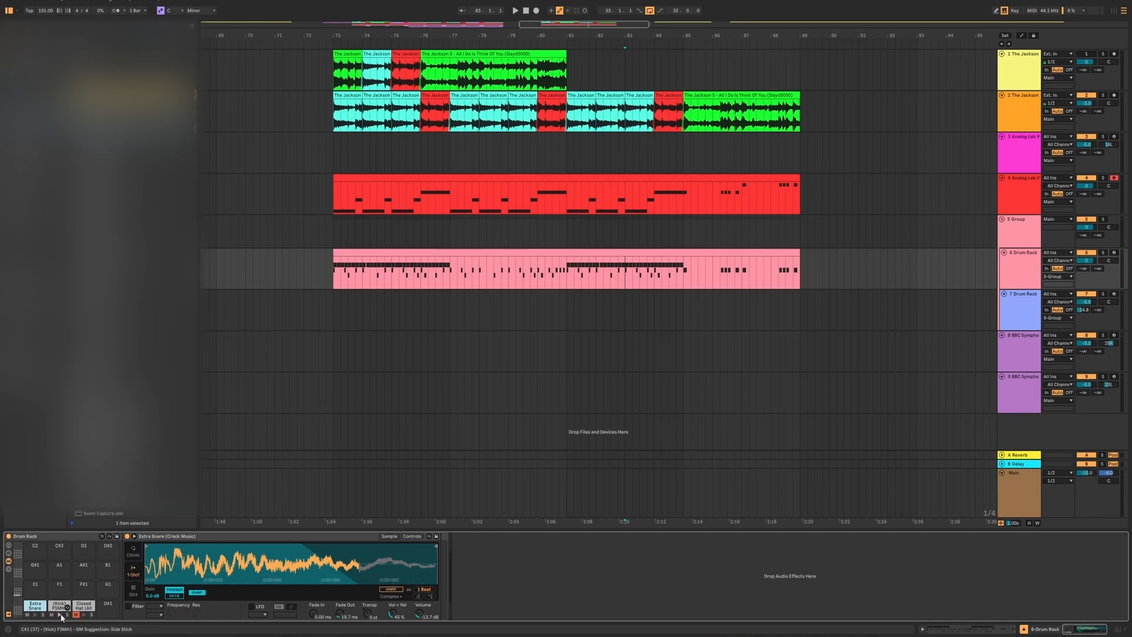
left_click(60, 615)
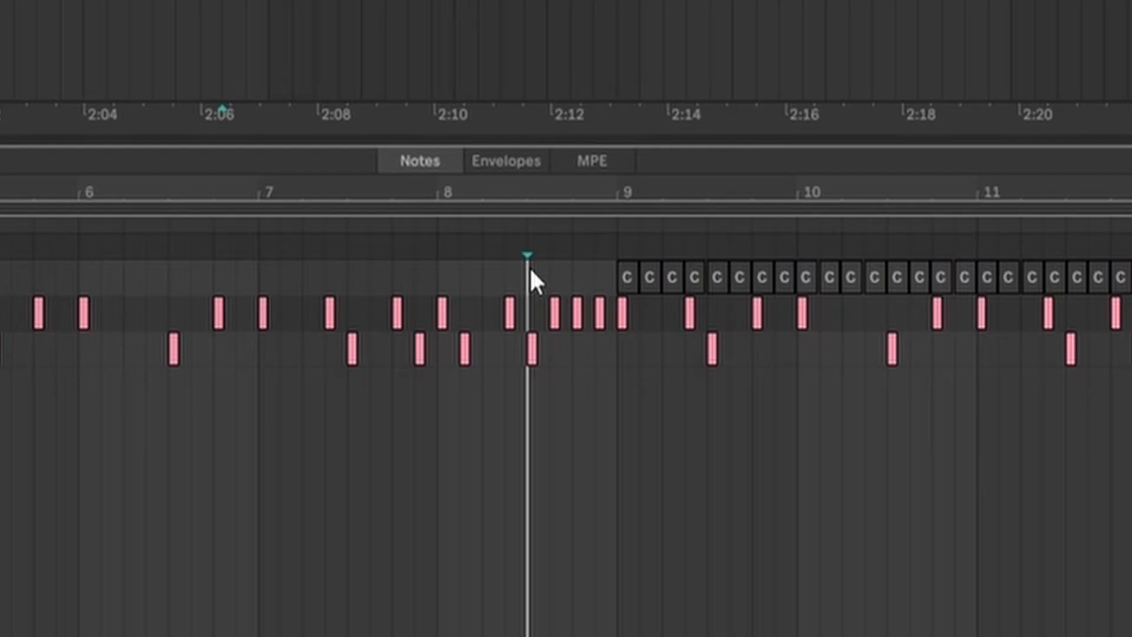
Step: Select the three kick notes just before bar 9 in the drum clip, and return to the Drum Rack's devices
left_click_drag(648, 225, 672, 242)
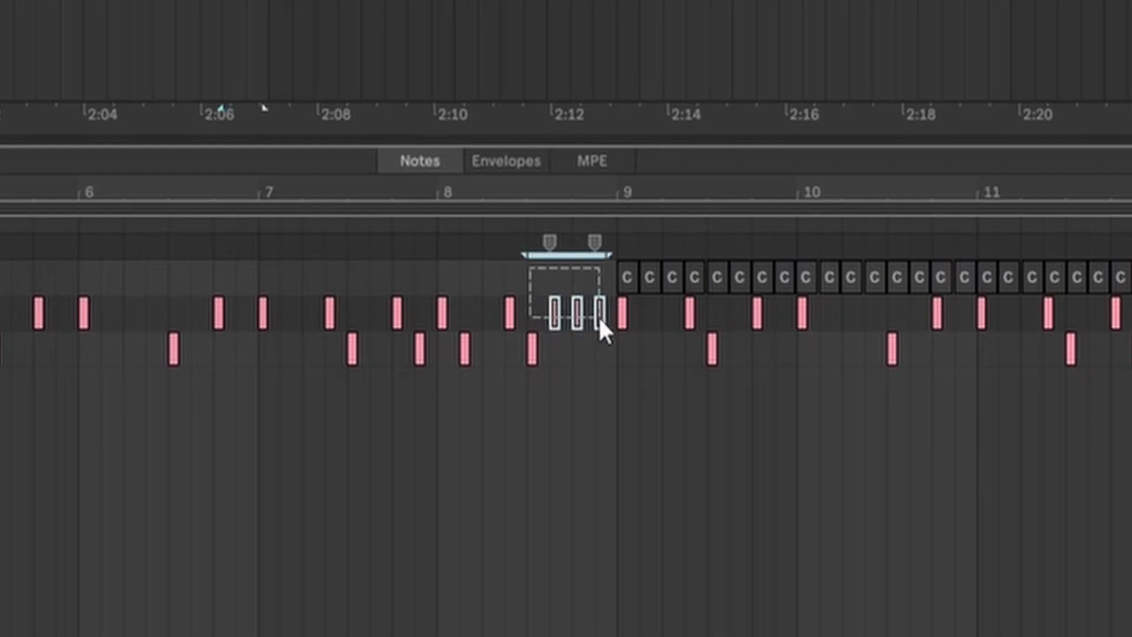
left_click_drag(608, 327, 607, 327)
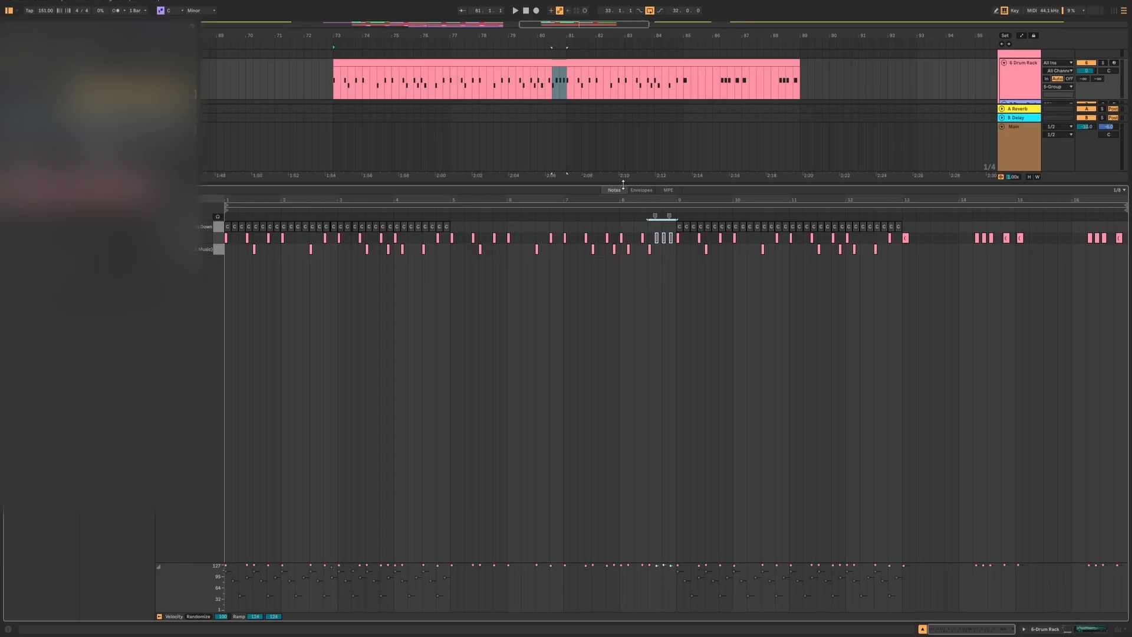
left_click_drag(624, 185, 581, 457)
key("shift+Tab")
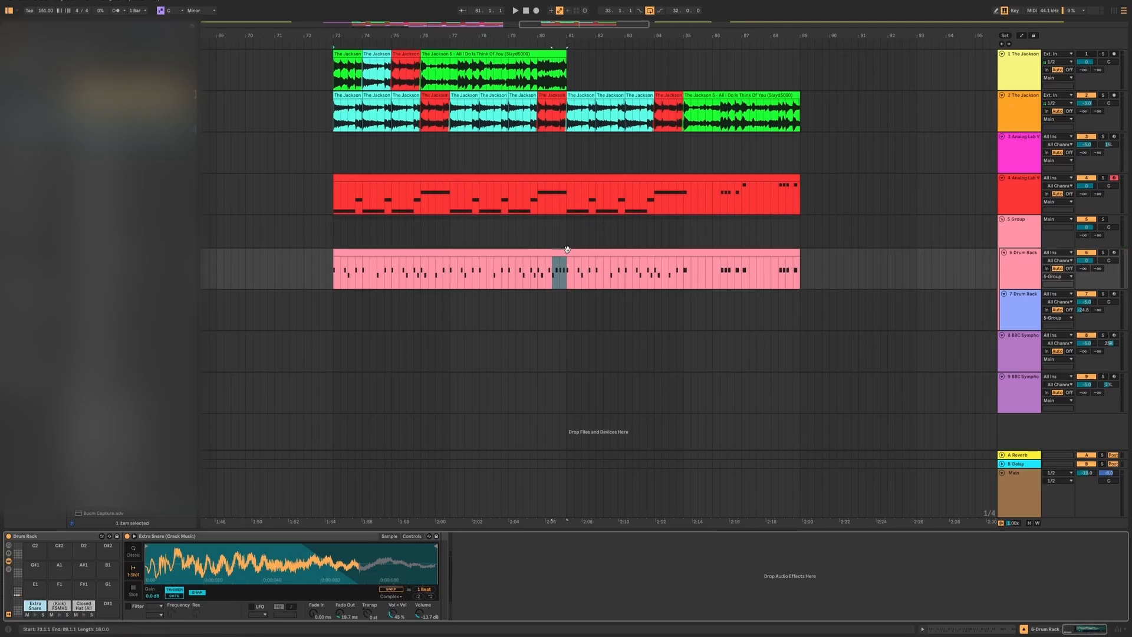
Step: Reopen the drum clip's notes and reactivate the muted closed hi-hat notes
double_click(568, 251)
left_click_drag(913, 502, 447, 466)
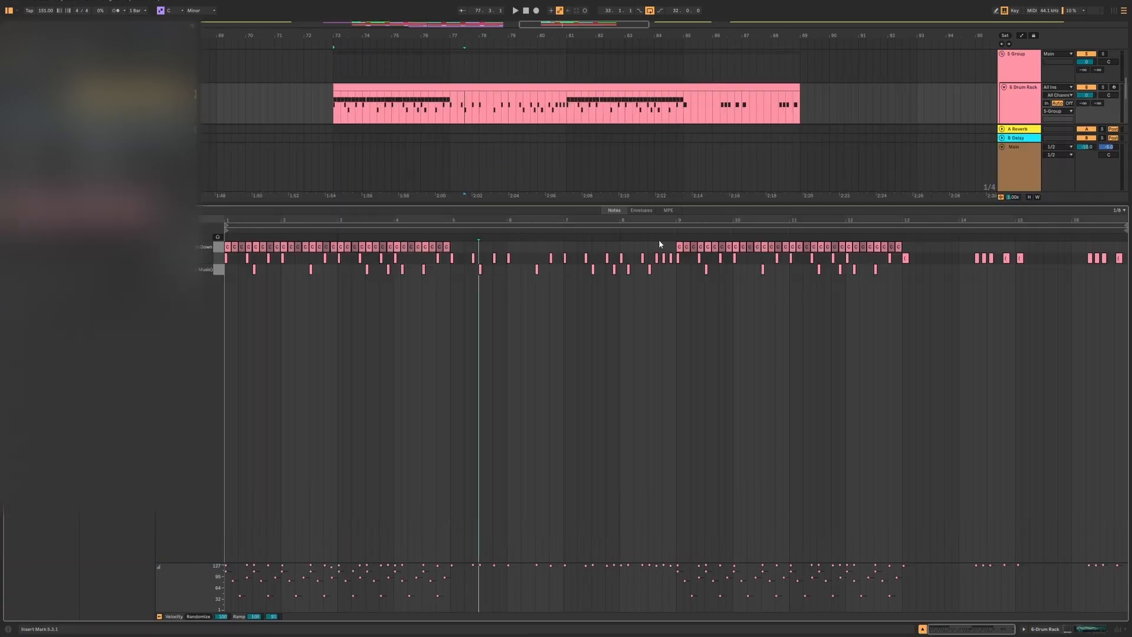
Step: Enlarge the drum clip's velocity lane, examine the closed hi-hat velocities from bar 9, and play the drum part
left_click(679, 247)
left_click_drag(667, 563, 701, 545)
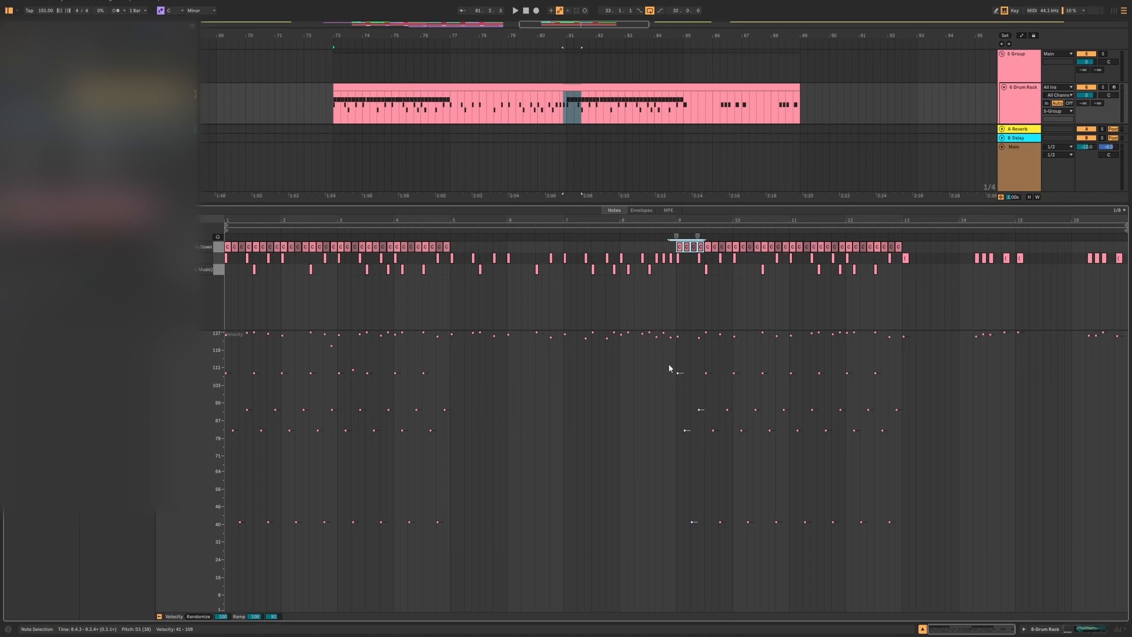
left_click(673, 391)
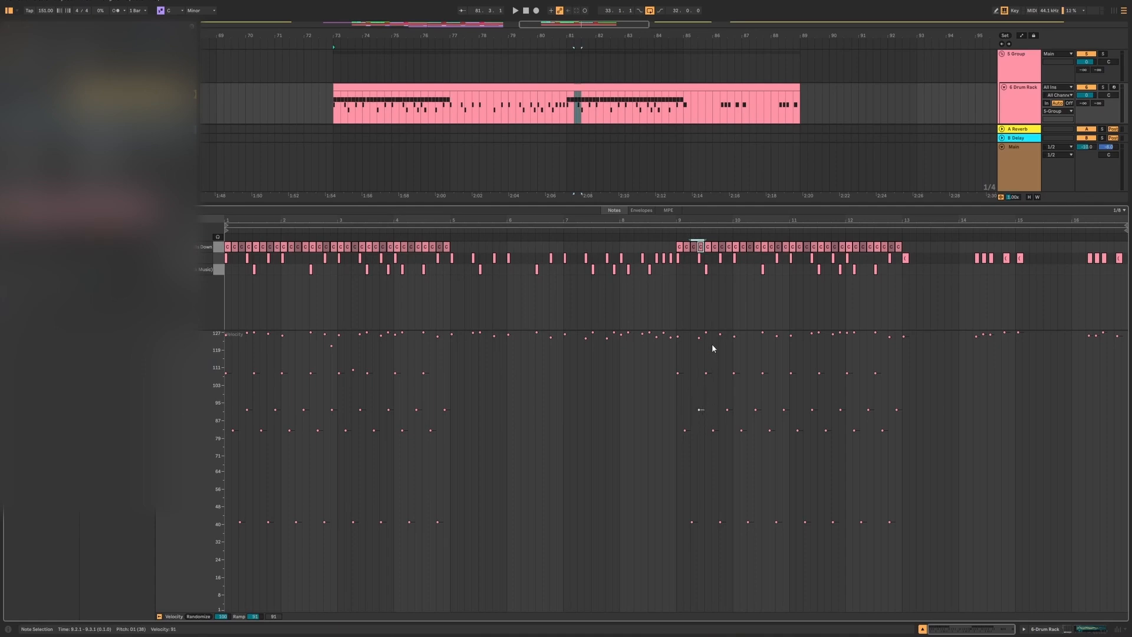
key("space")
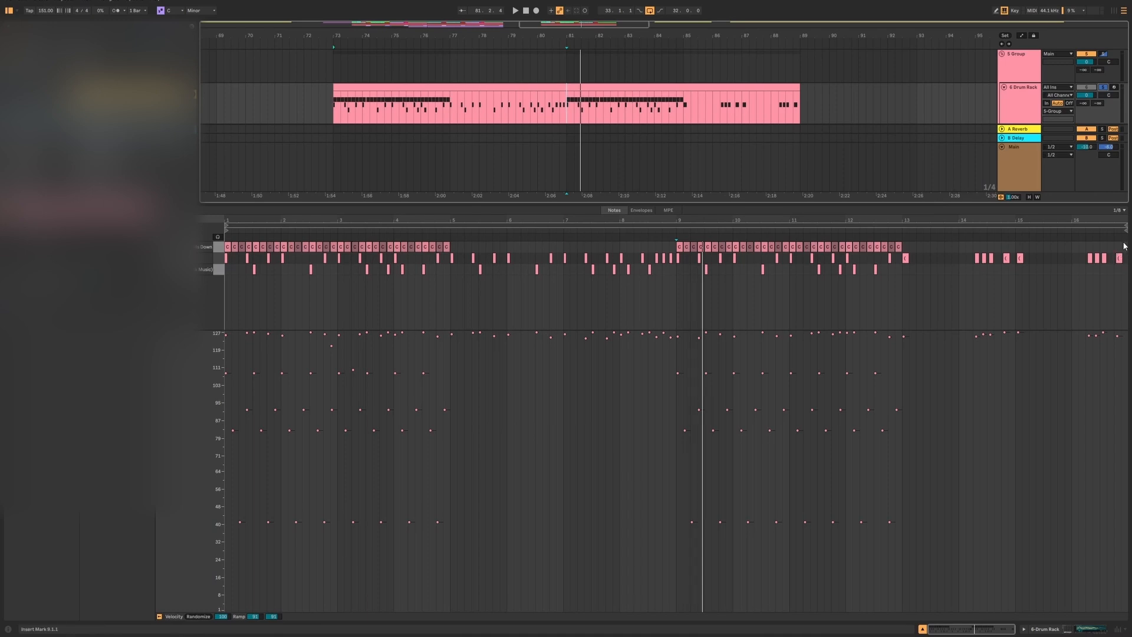
Step: Highlight the whole hi-hat row and each four-bar section of the drum clip in turn to review how the pattern changes
left_click_drag(1124, 246, 224, 247)
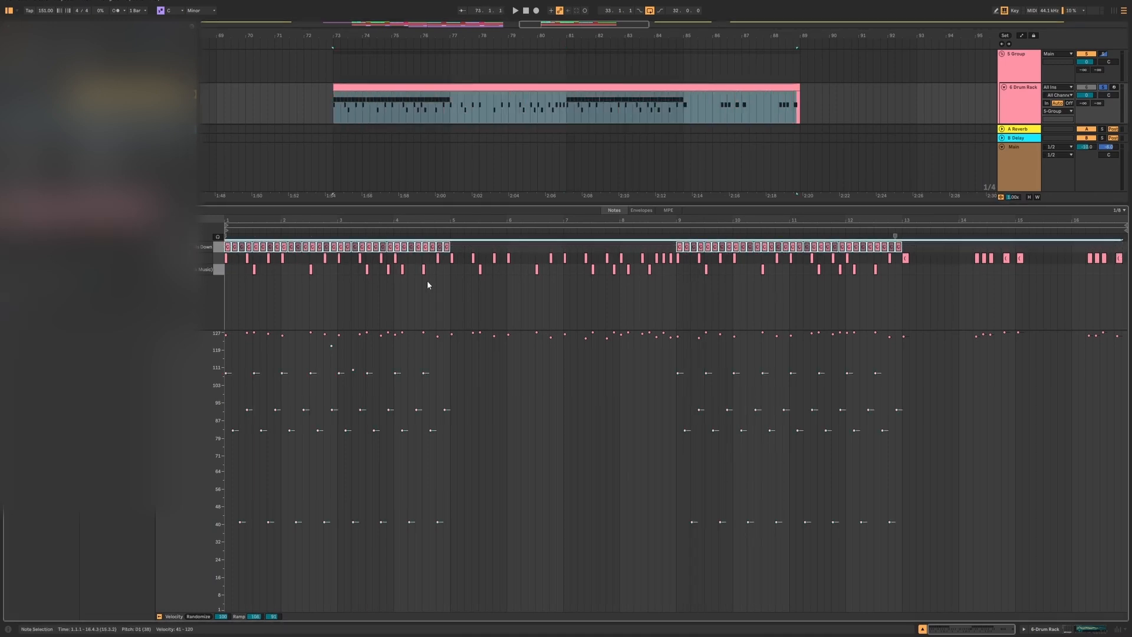
left_click_drag(443, 289, 230, 246)
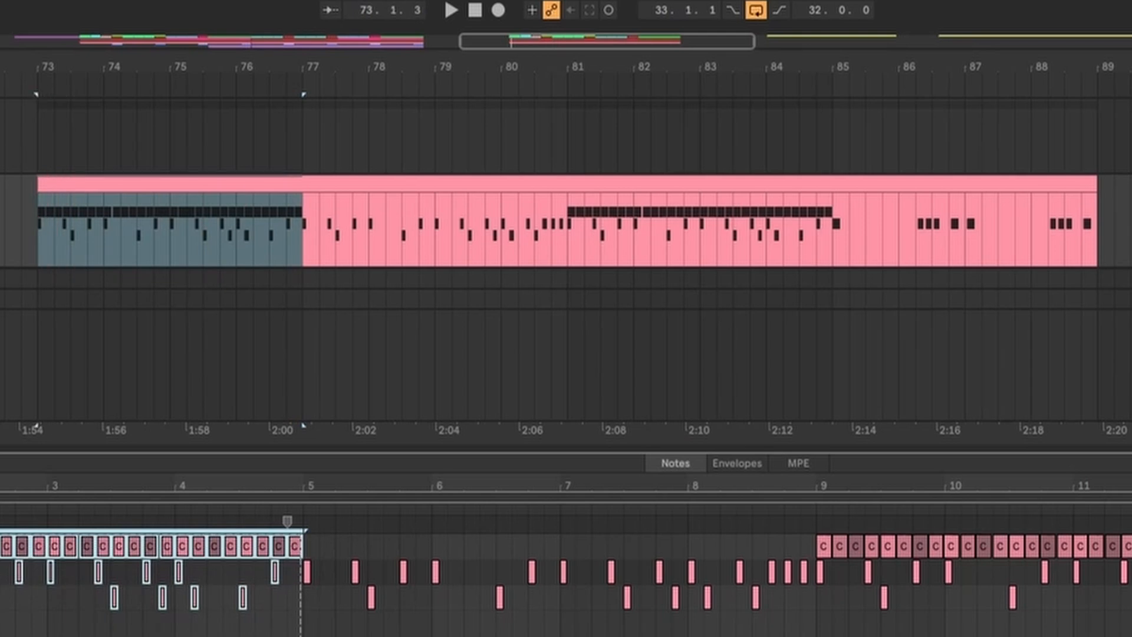
left_click_drag(309, 634, 805, 539)
left_click_drag(821, 620, 1131, 535)
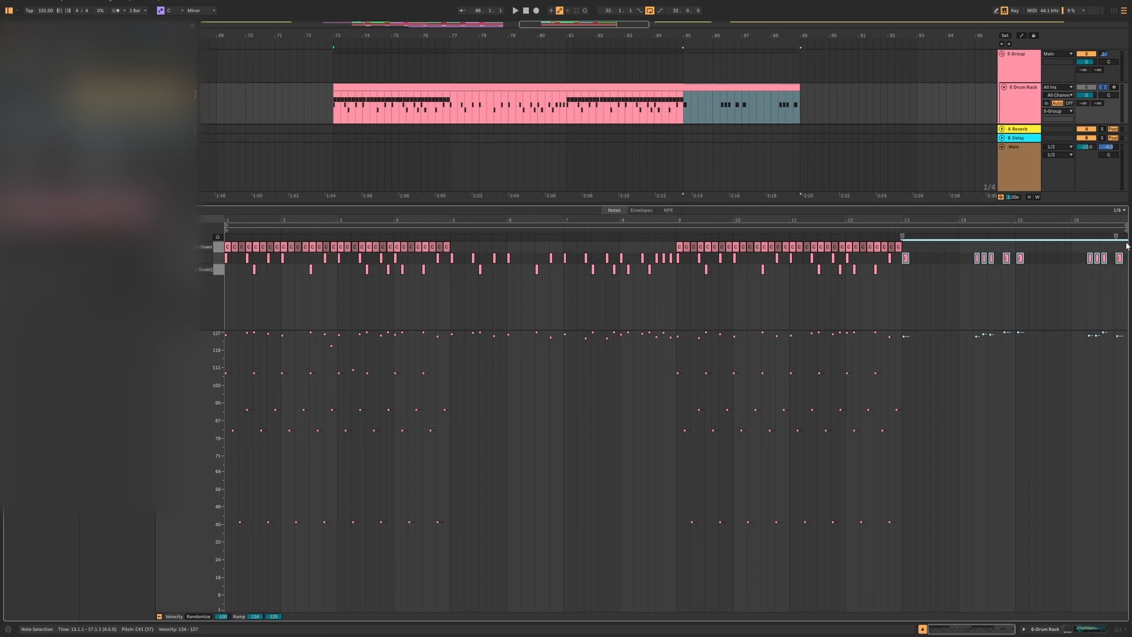
left_click(1043, 261)
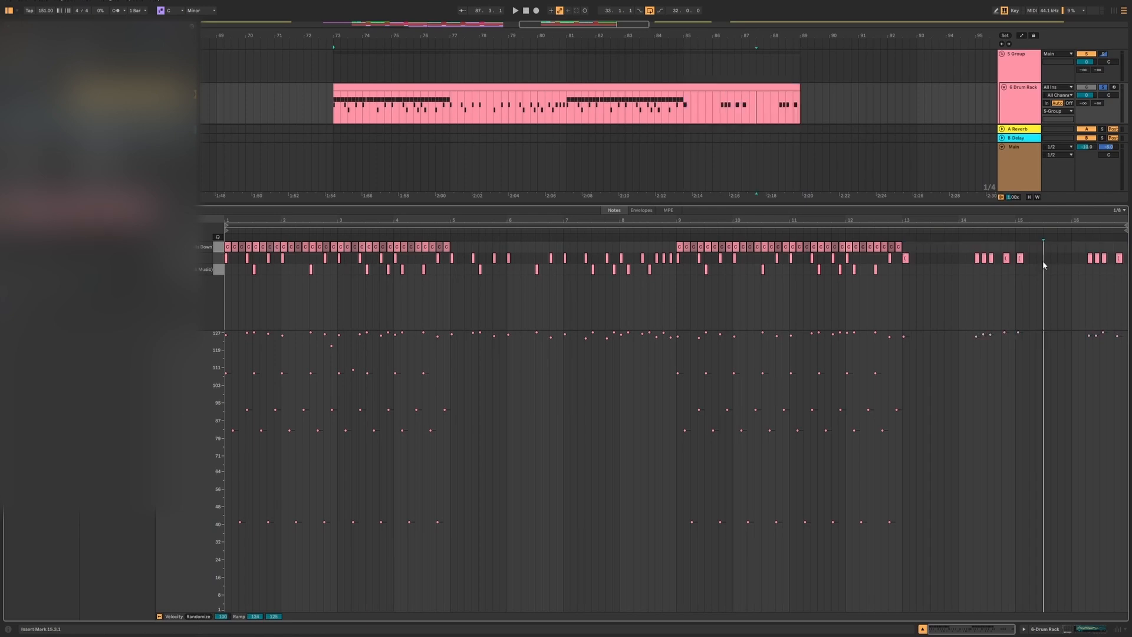
Step: Close the drum clip's note editor, take the pink Drum Rack track out of solo, and play the arrangement from bar 81
key("ctrl+alt+l")
left_click(1104, 254)
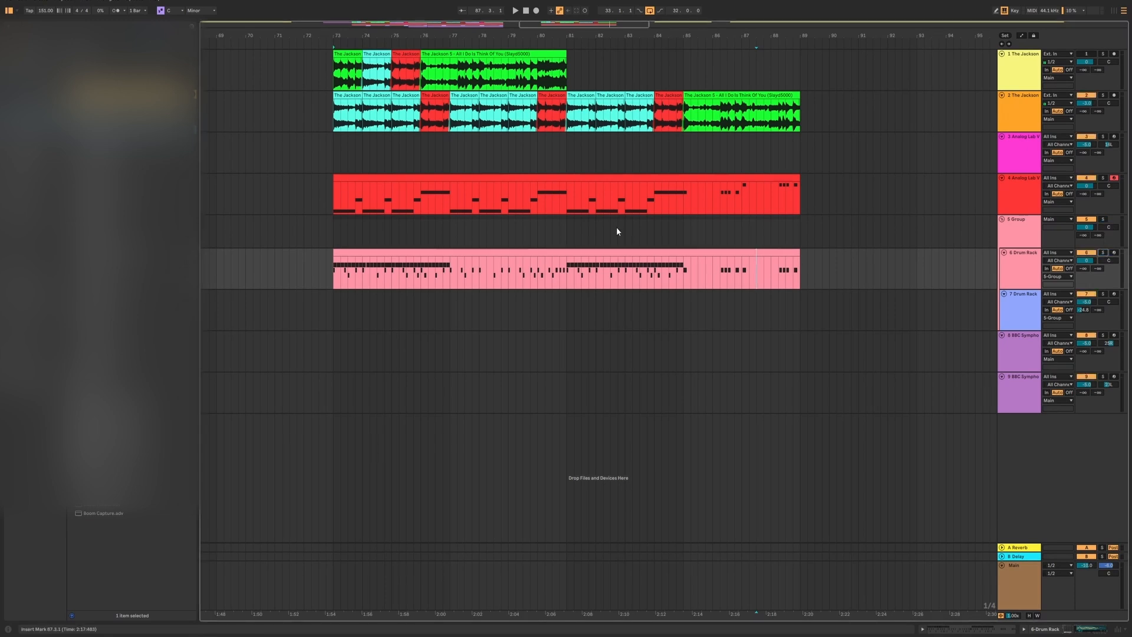
left_click(571, 240)
key("space")
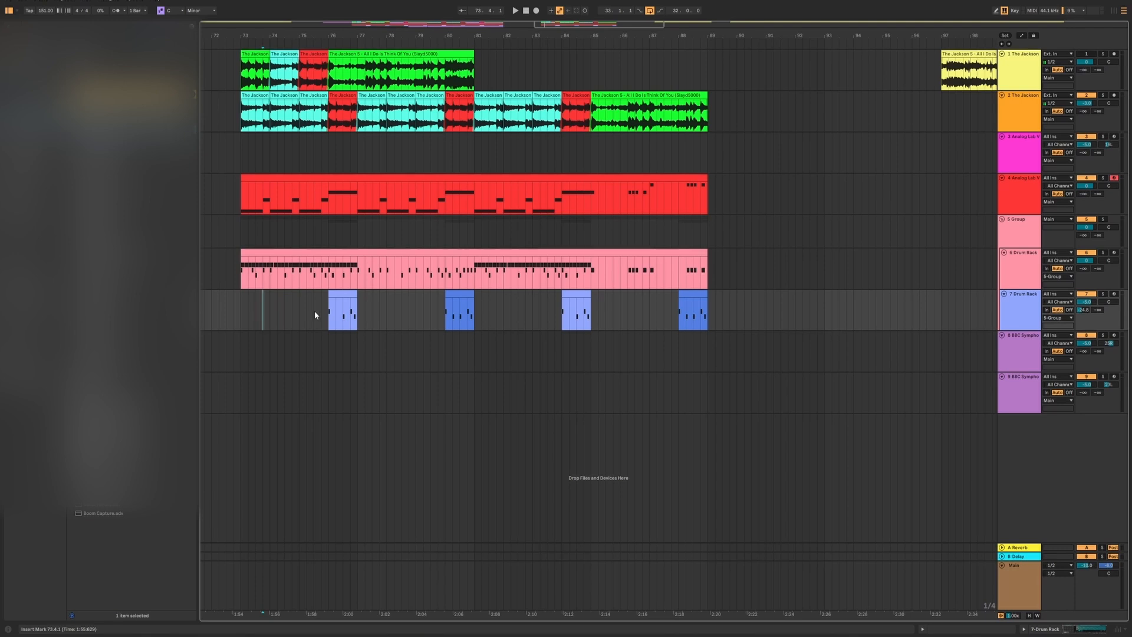
Step: Open the blue Drum Rack track's devices, audition its tom fills in solo, and take the track out of solo
double_click(1004, 322)
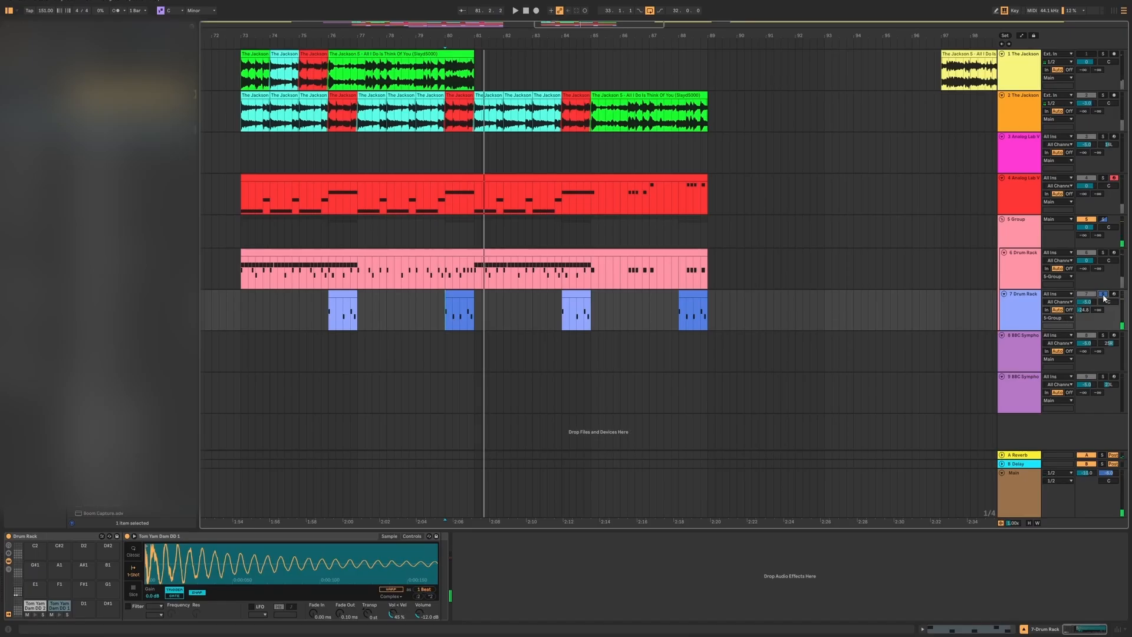
left_click(1103, 294)
left_click(471, 314)
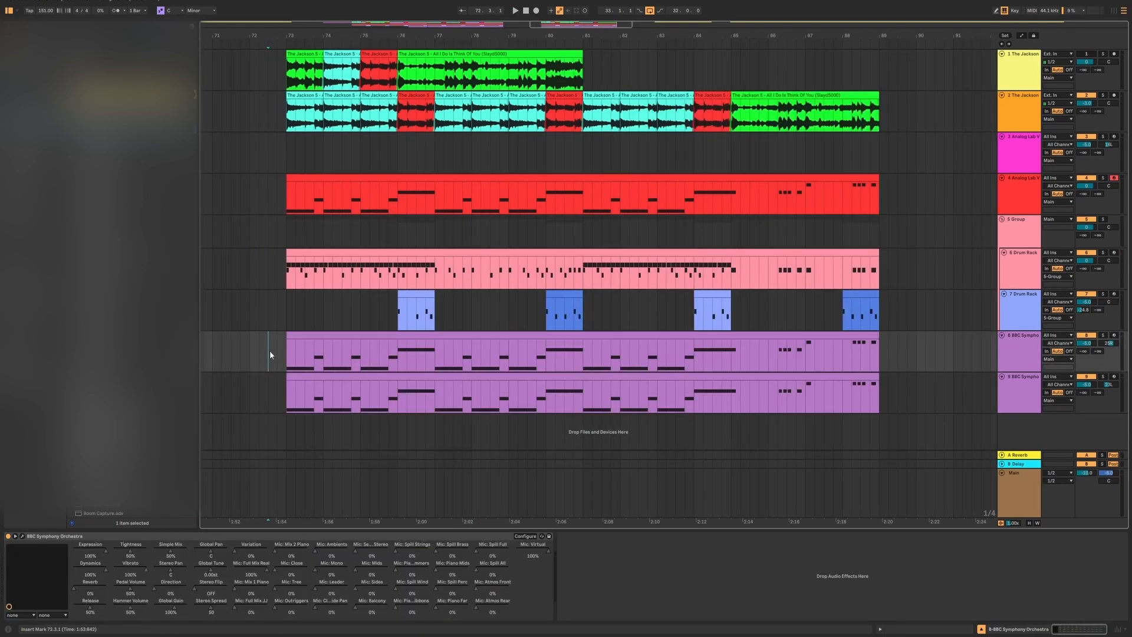
Step: Collapse the BBC Symphony Orchestra parameters and audition the two purple orchestra tracks, arming each for live playing and disarming them
left_click(15, 536)
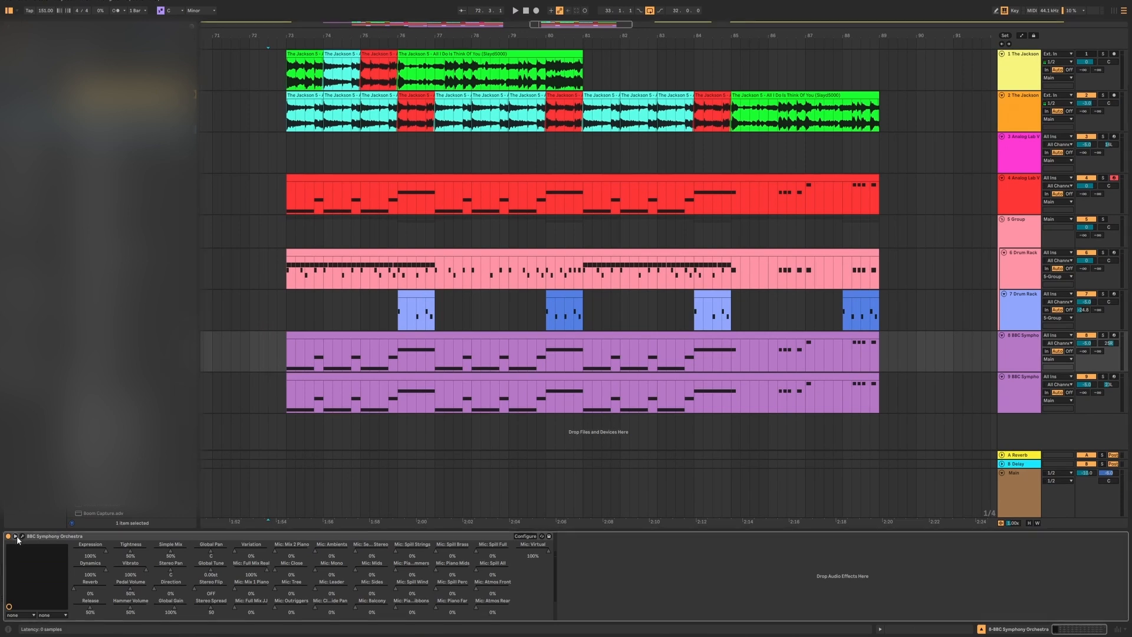
left_click(1114, 336)
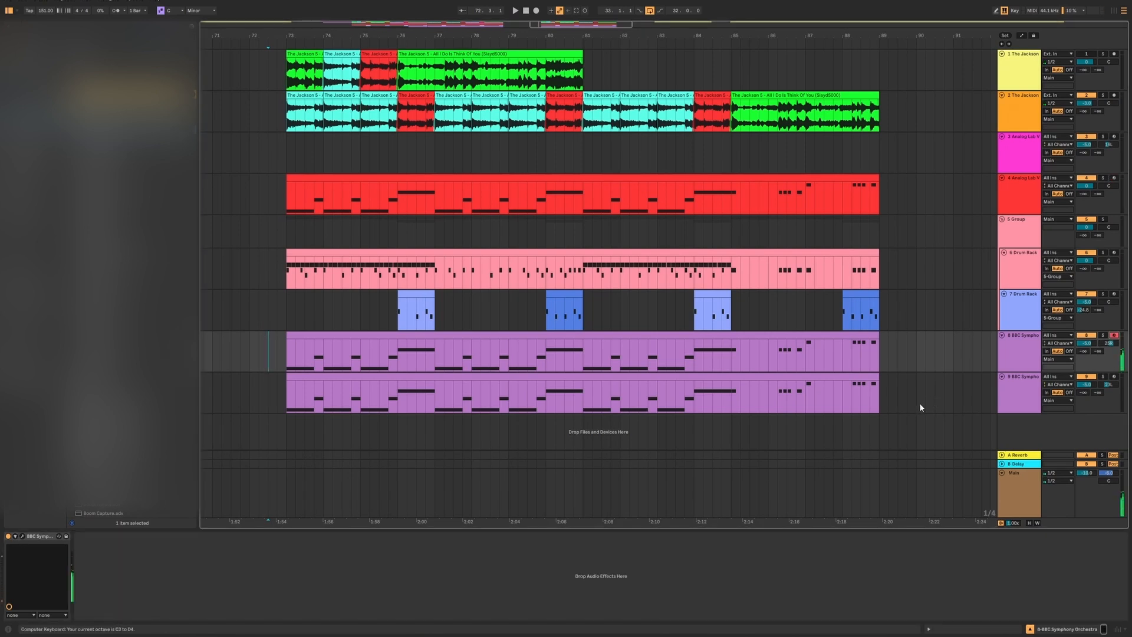
left_click(931, 401)
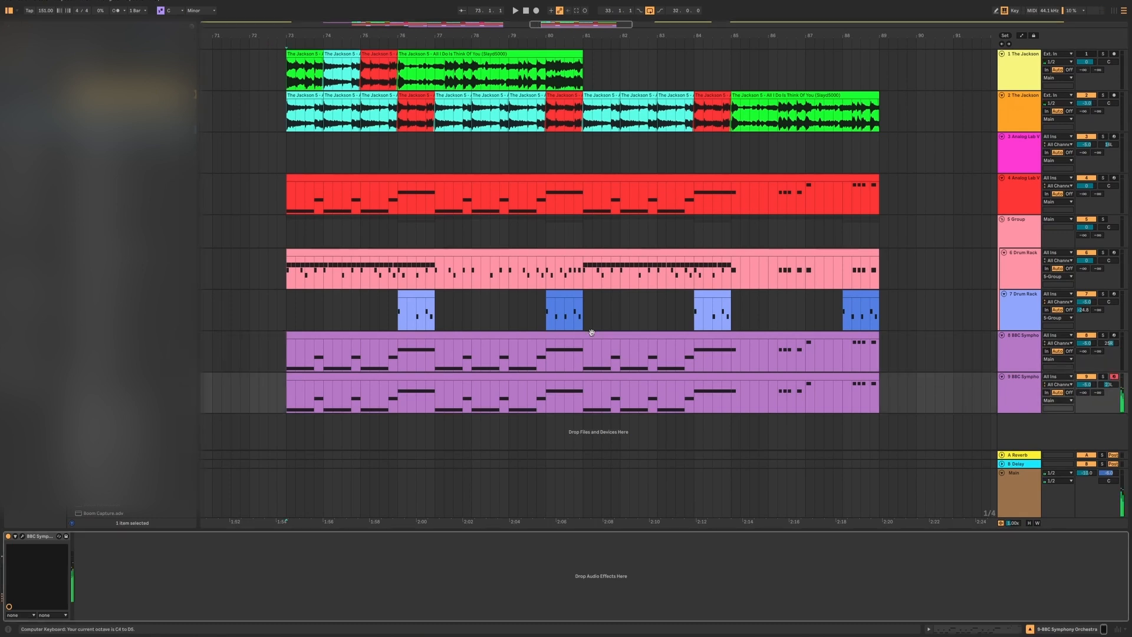
left_click(1112, 378)
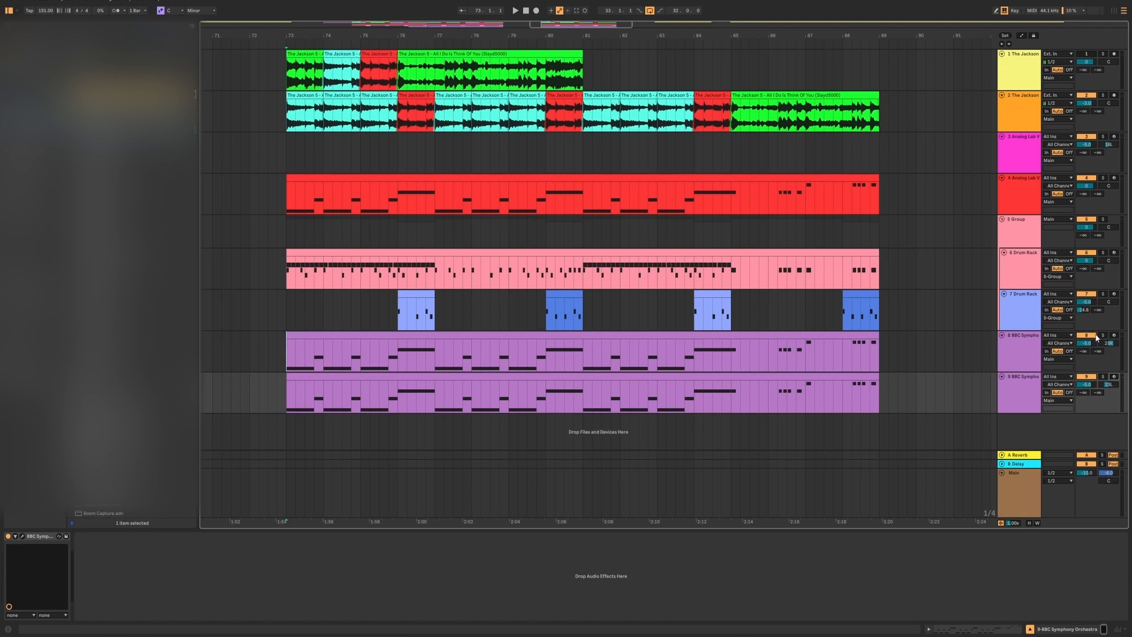
Step: Compare the notes of both purple orchestra clips in an enlarged editor, and play them soloed with the red bass track
double_click(683, 334)
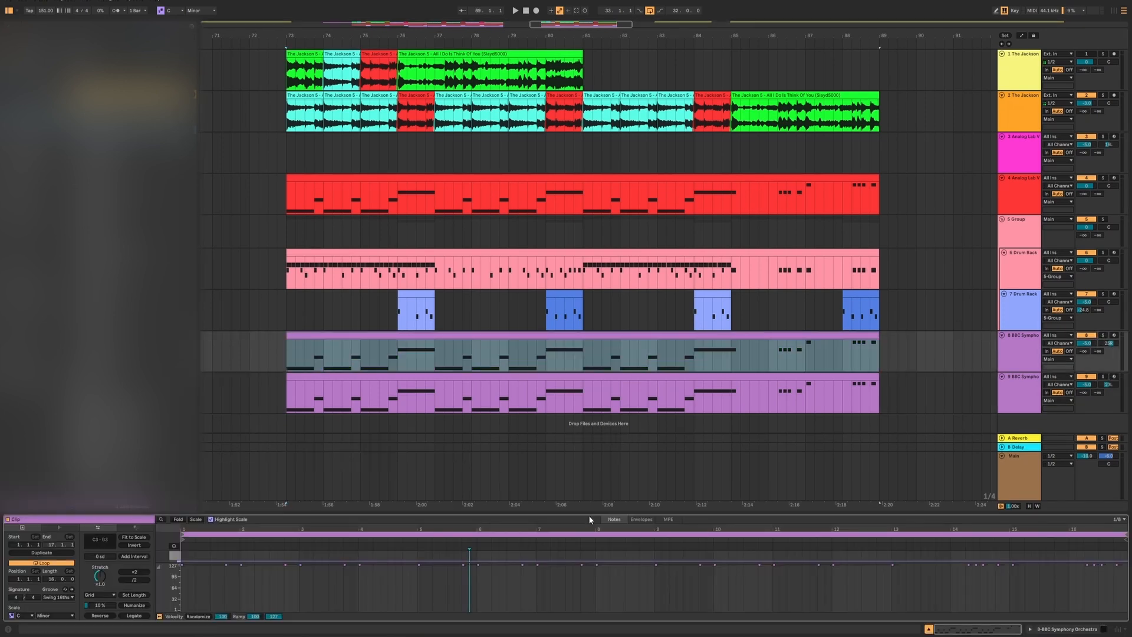
left_click_drag(588, 519, 595, 314)
left_click(577, 177)
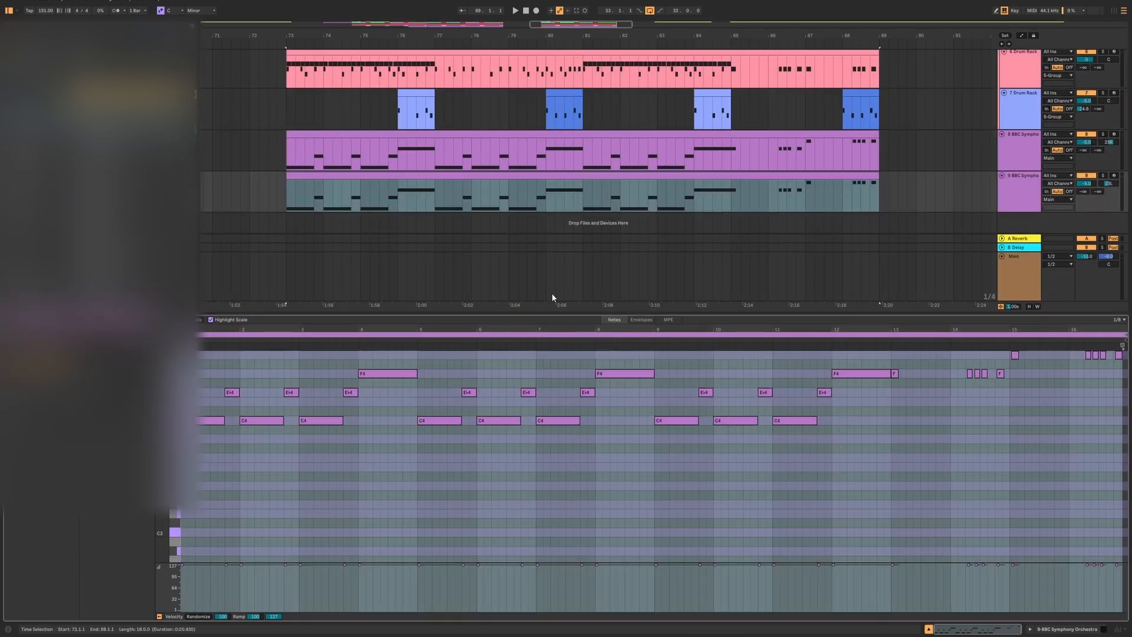
left_click_drag(750, 315, 750, 322)
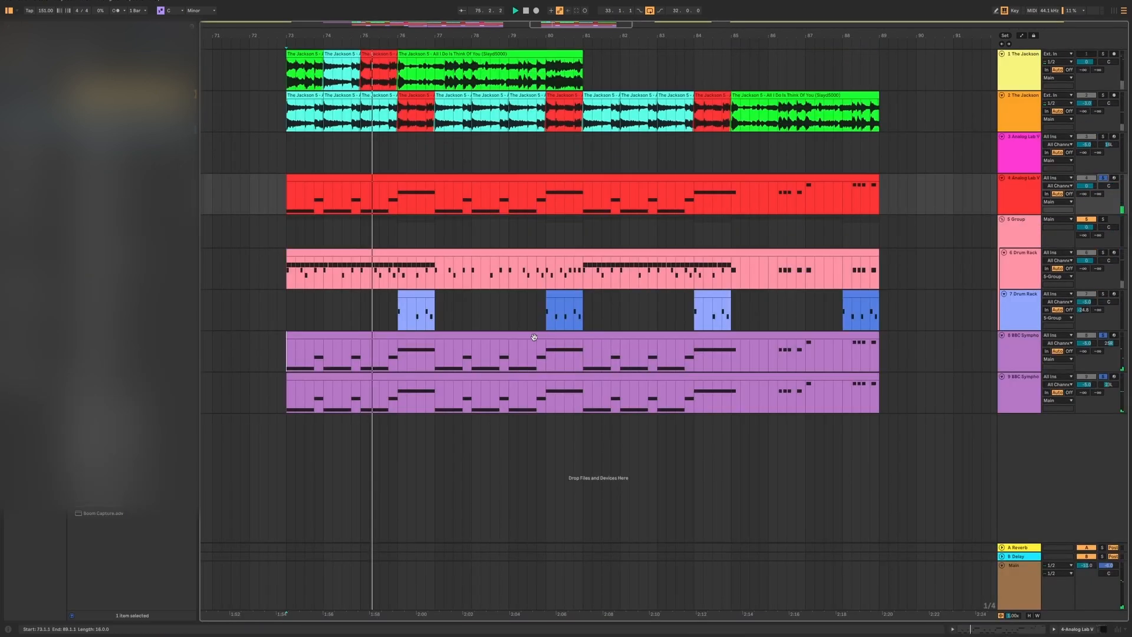
key("space")
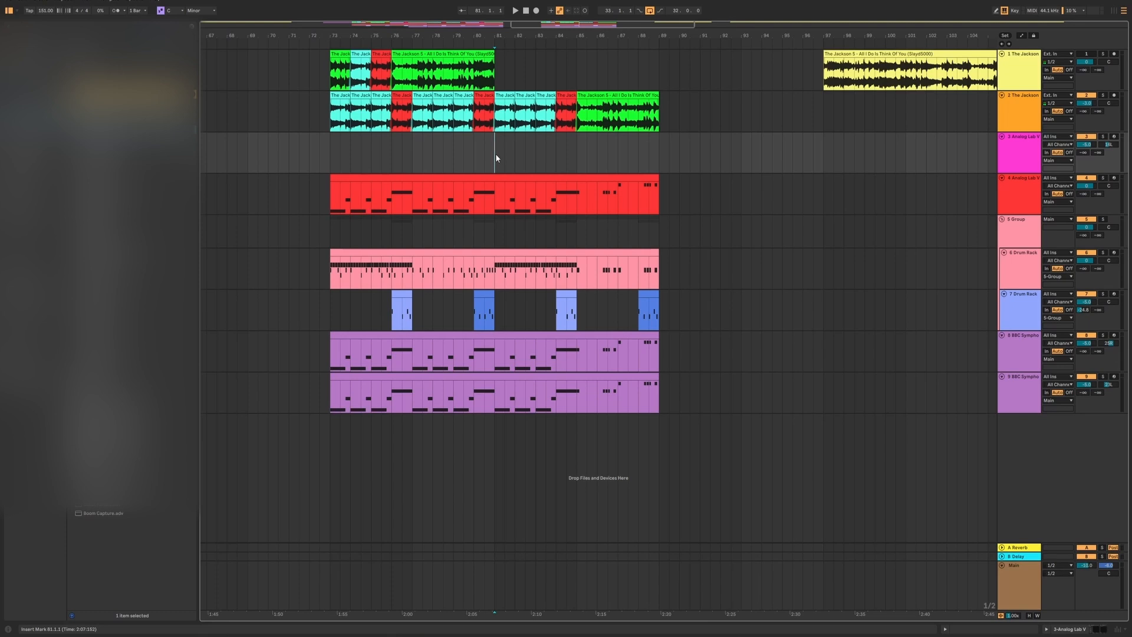
Step: Paste the copied Analog Lab V 3 clip onto the magenta track at bar 81 and play it back with the track soloed
left_click(496, 154)
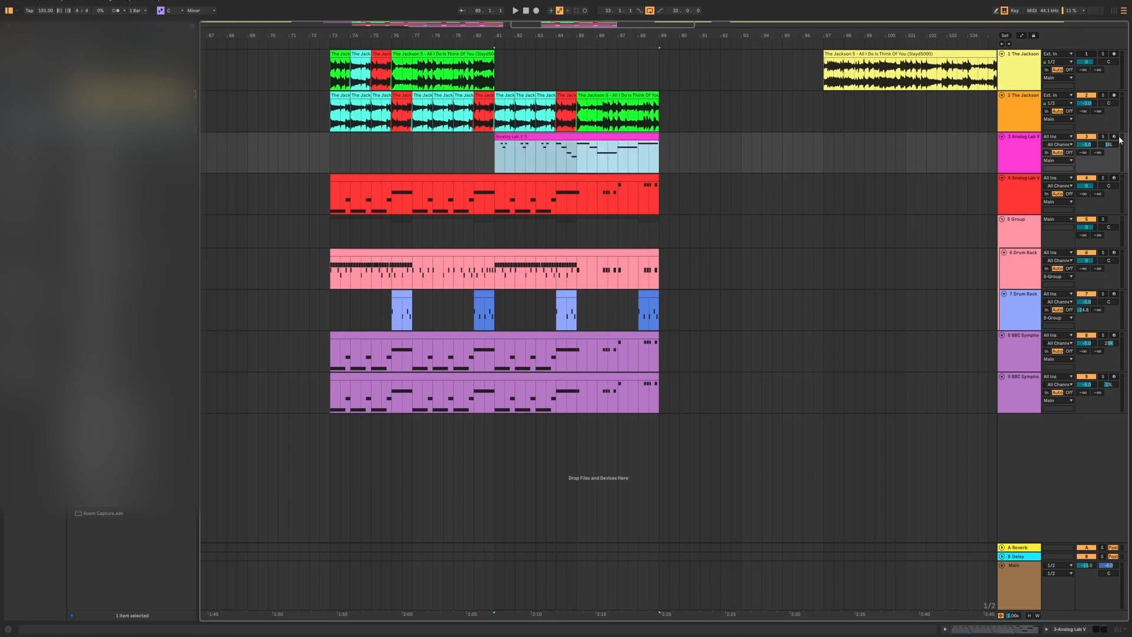
left_click(1113, 136)
left_click(505, 155)
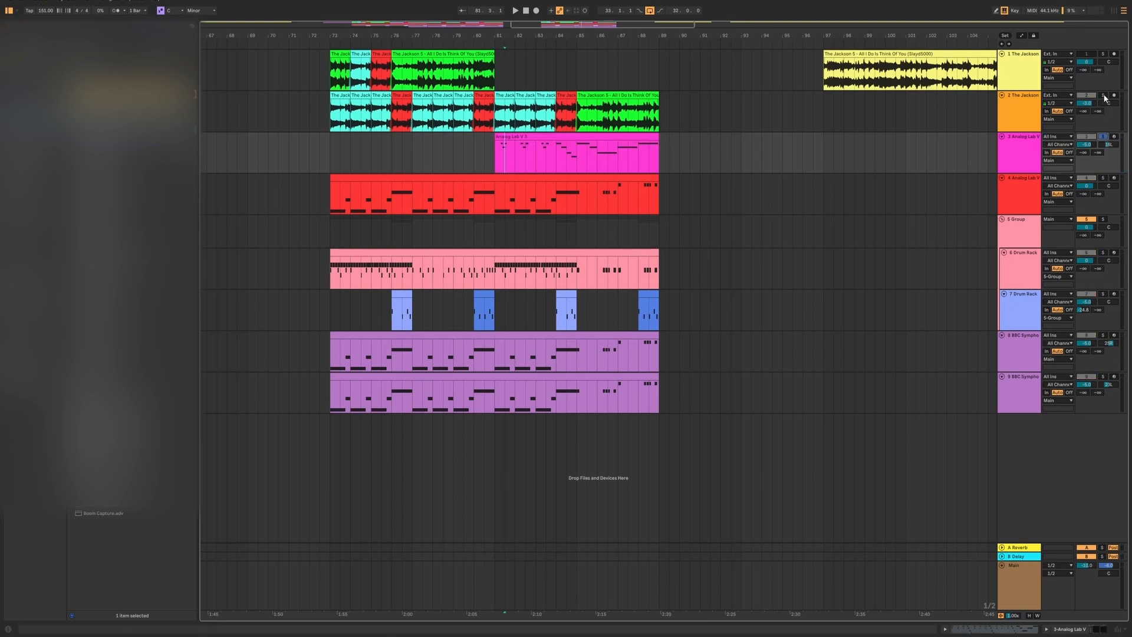
key("space")
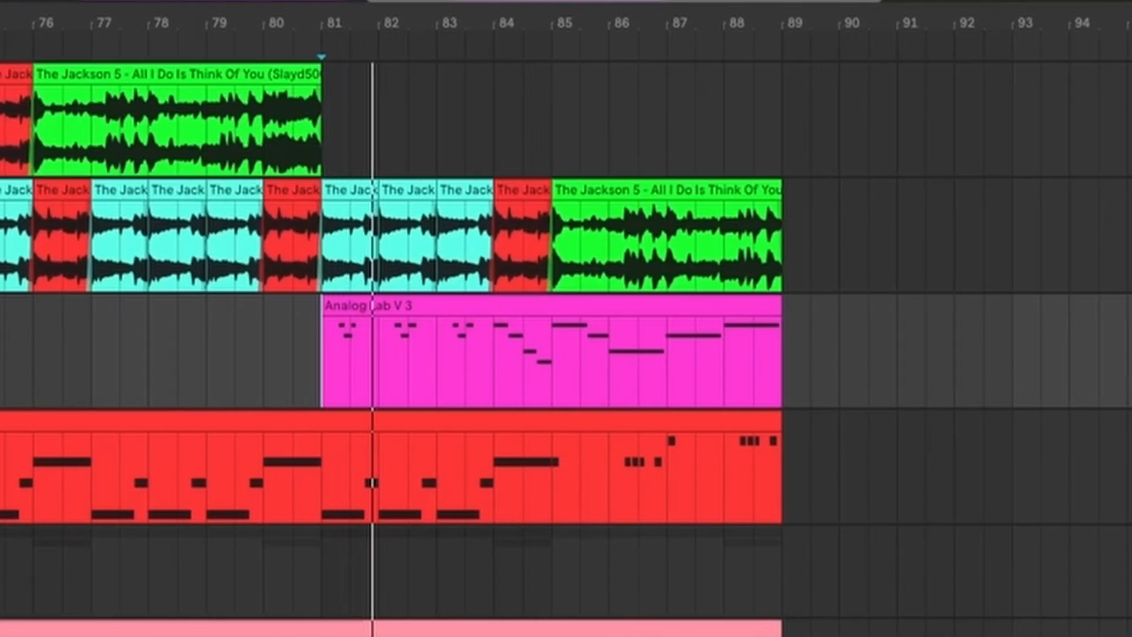